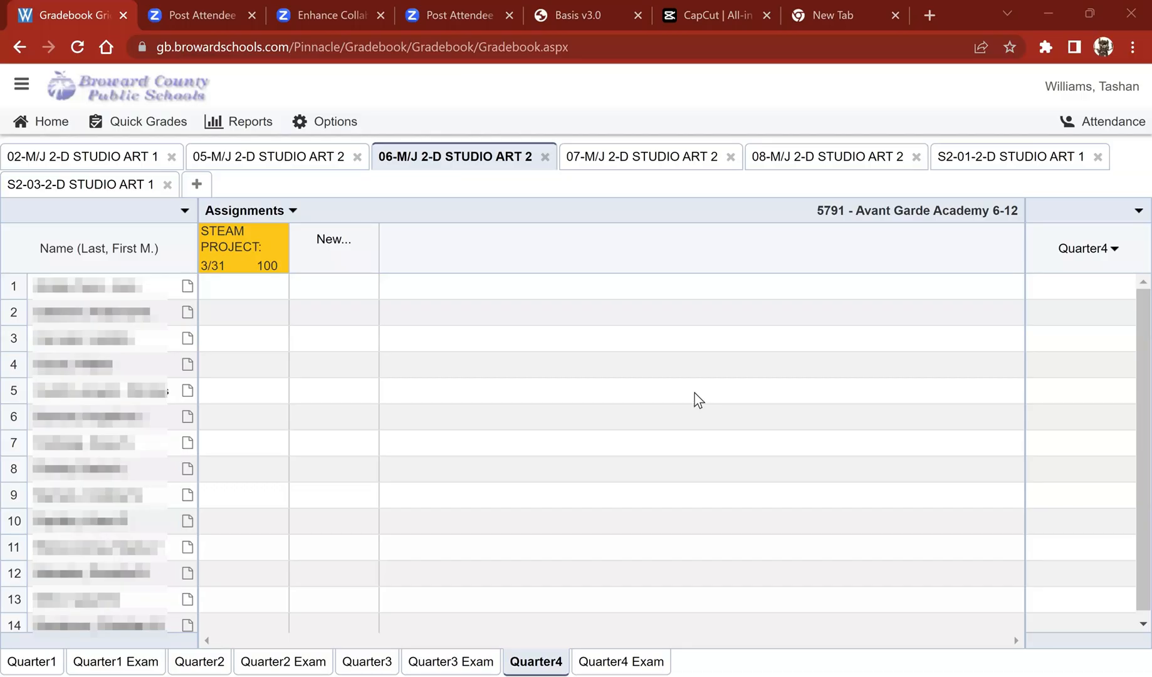
- Create a new Quarter4 assignment for class 06-M/J 2-D STUDIO ART 2 with the description "Test Assignment"
left_click(694, 394)
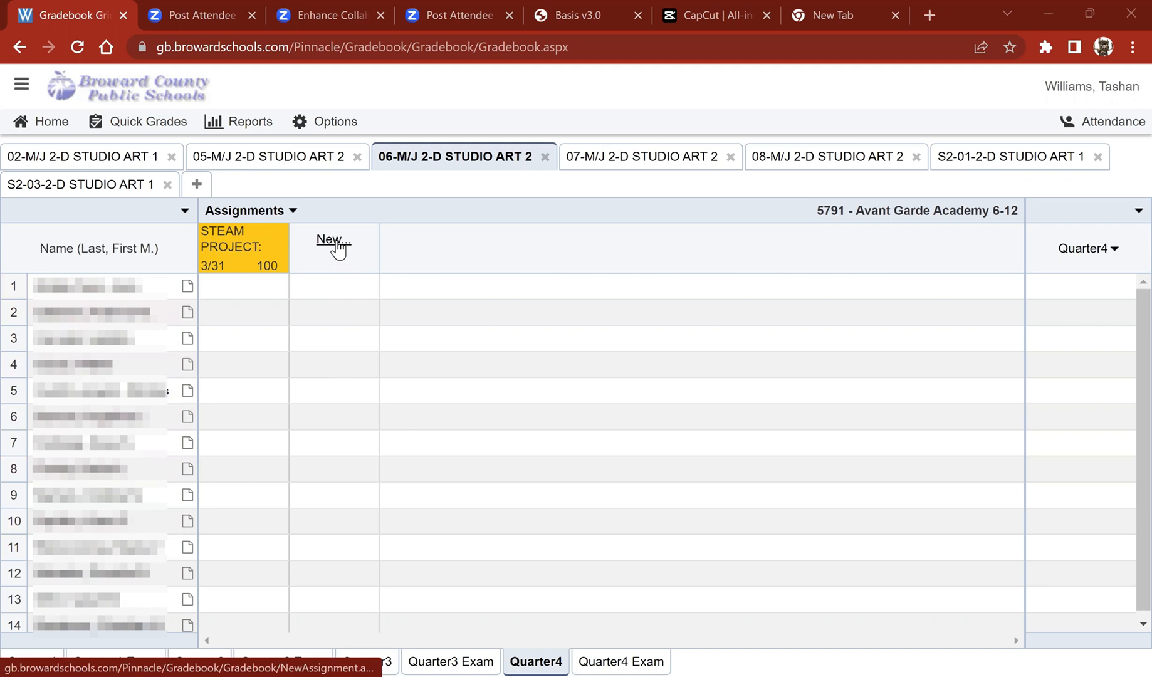
left_click(334, 240)
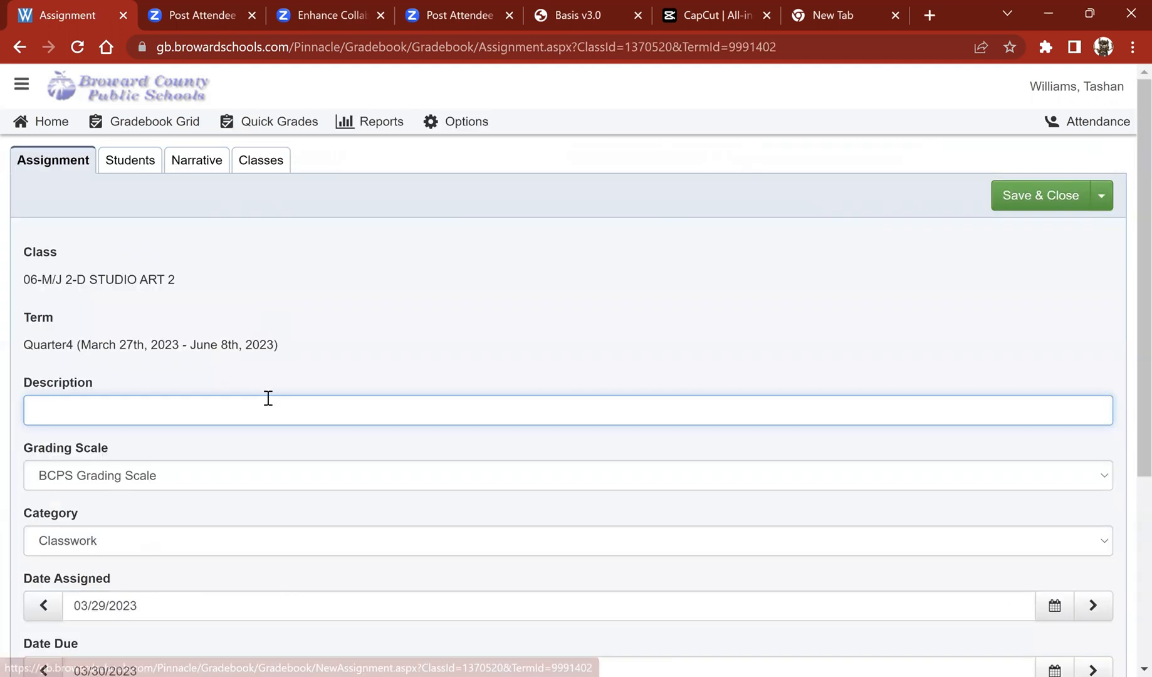
scroll(268, 399, "down", 1)
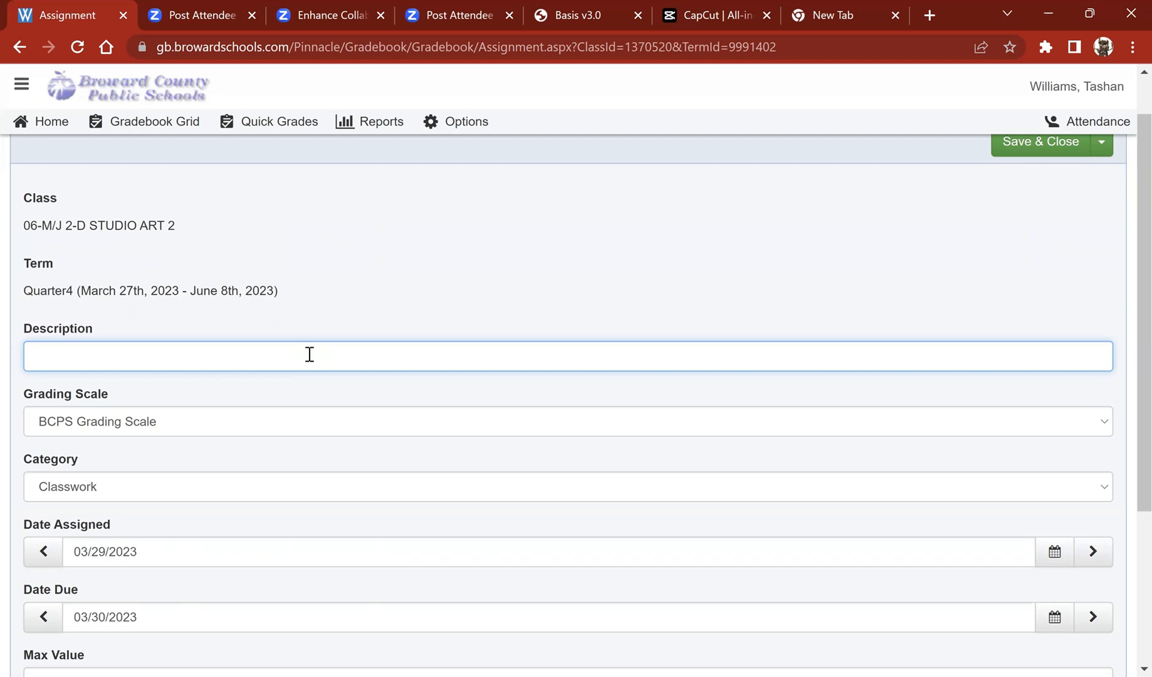
type("Test Assignment")
scroll(309, 354, "down", 2)
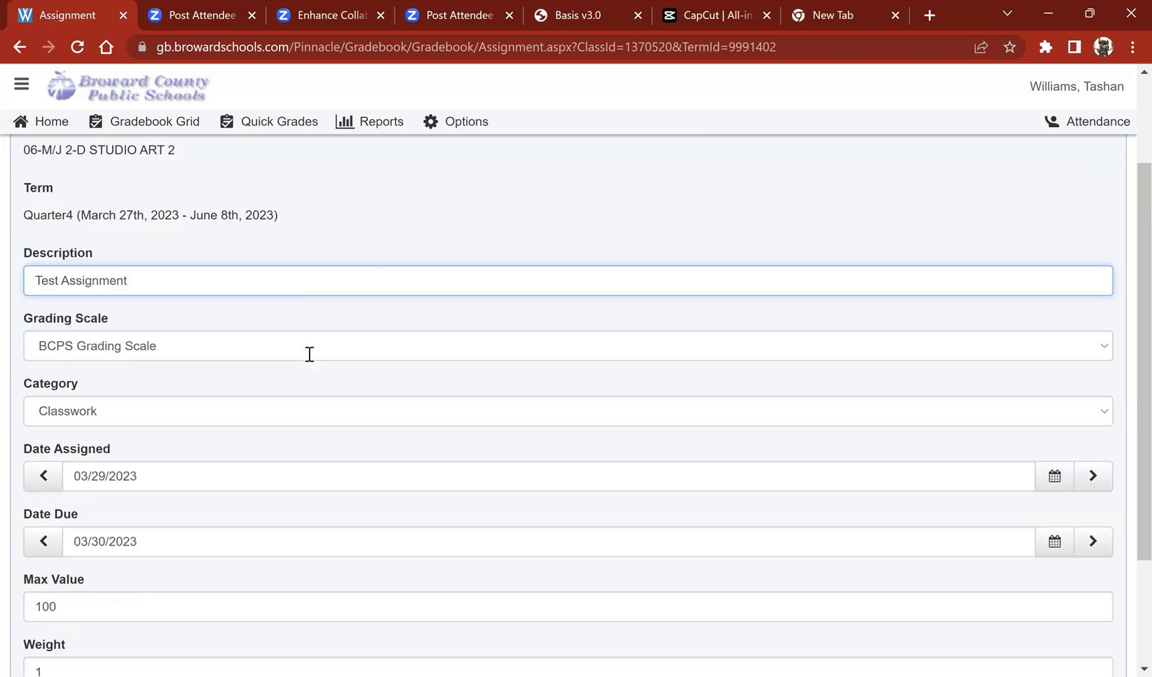
- Keep the BCPS Grading Scale for the assignment and set its category to Homework
left_click(359, 298)
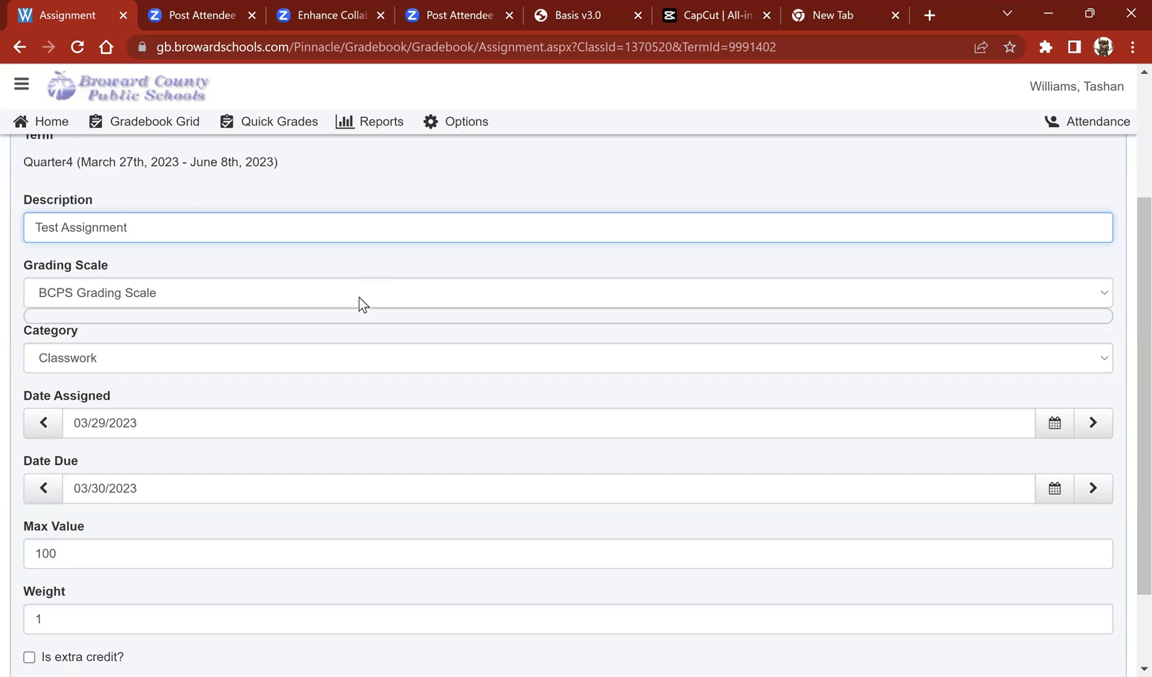
left_click(382, 309)
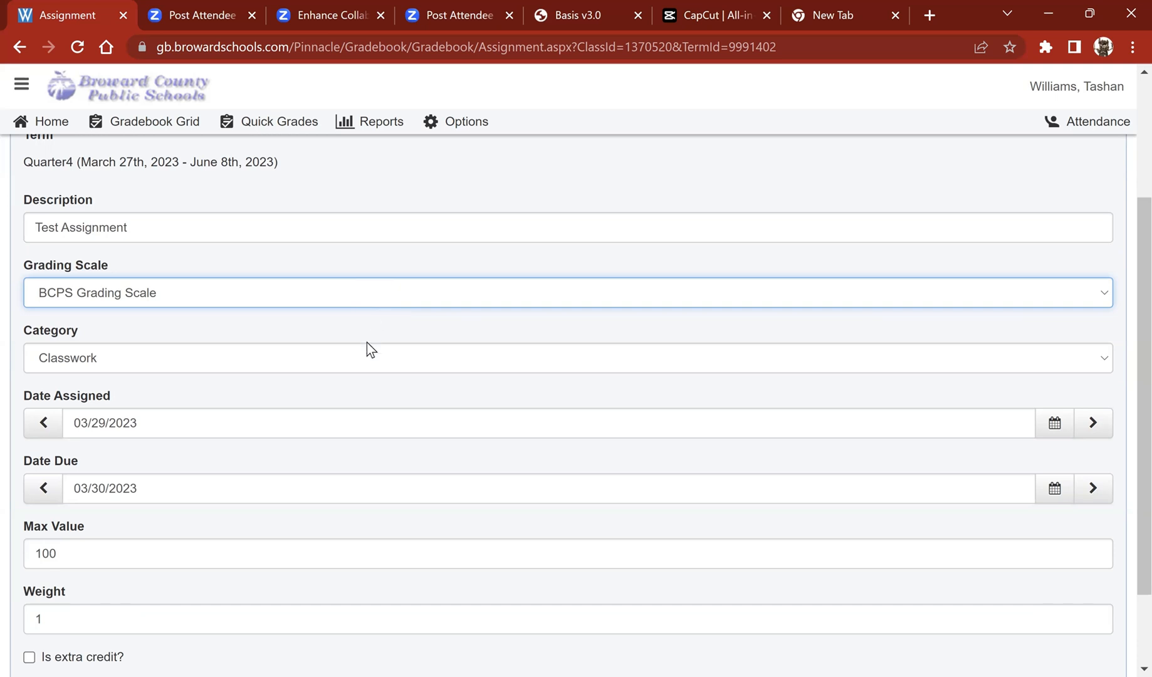
left_click(367, 365)
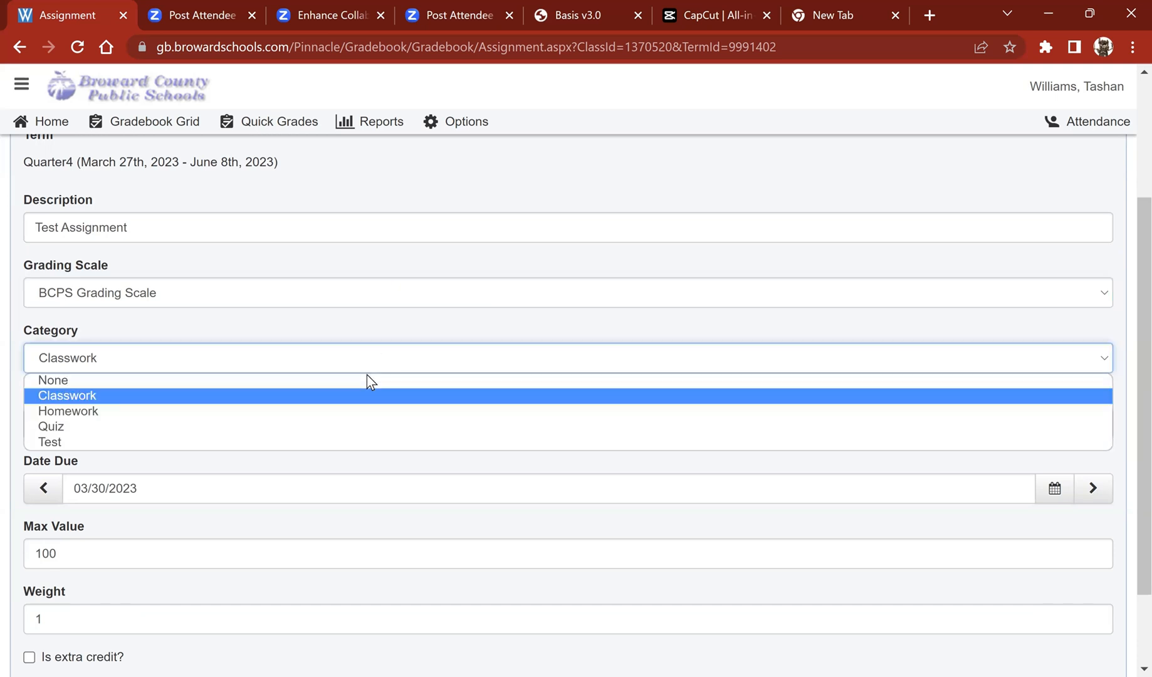
left_click(370, 410)
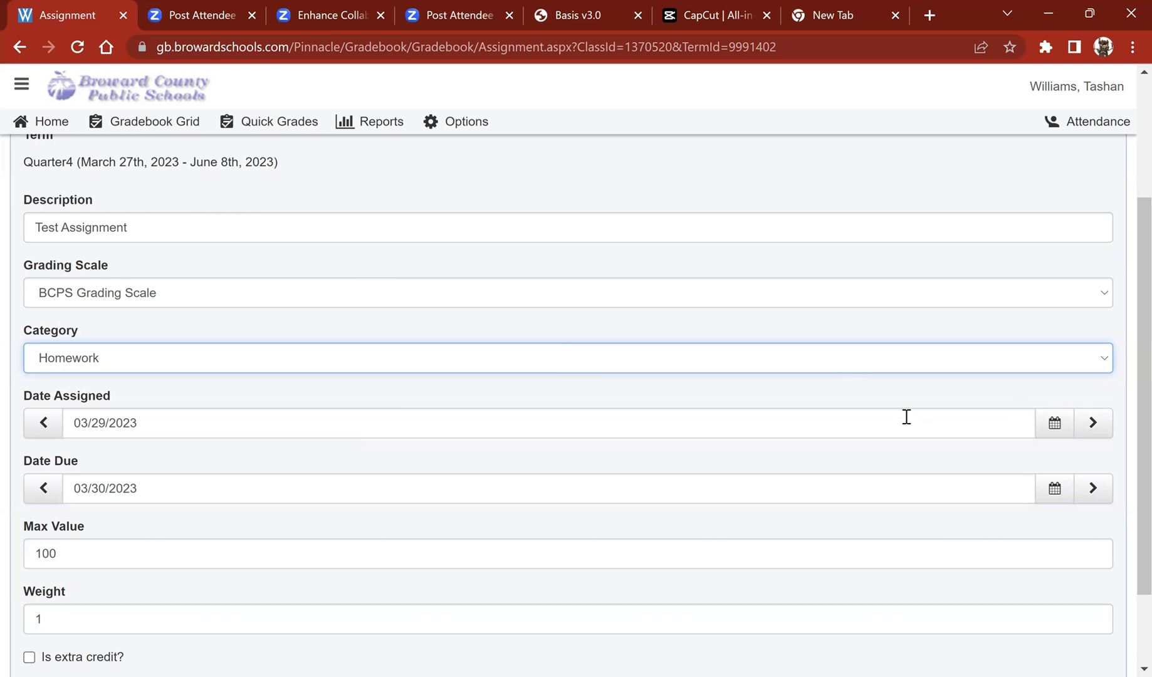
- Set the assignment's assigned date to 01/10/2023 and its due date to 03/31/2023
left_click(1043, 425)
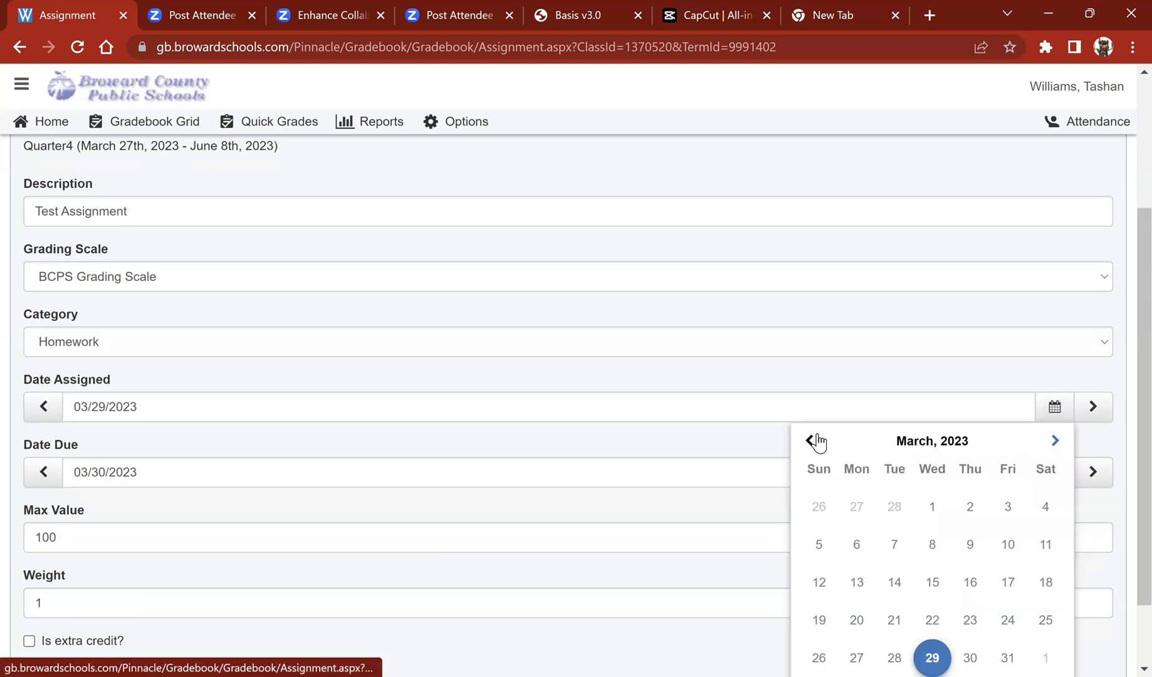
left_click(811, 441)
left_click(812, 442)
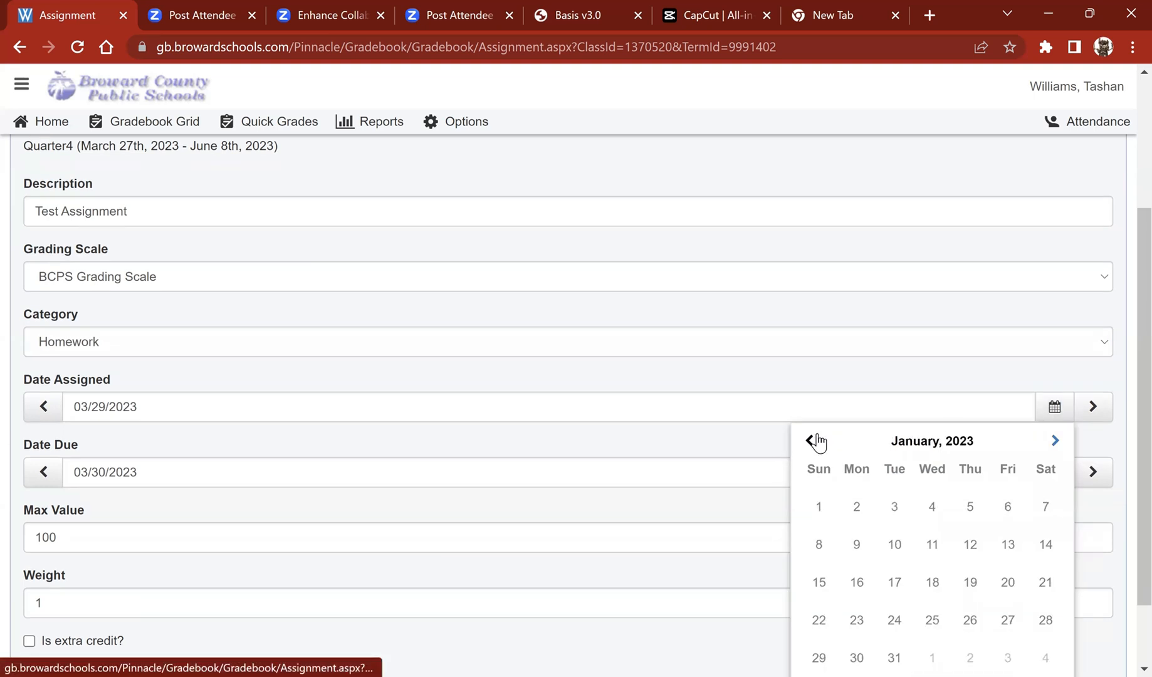
left_click(896, 545)
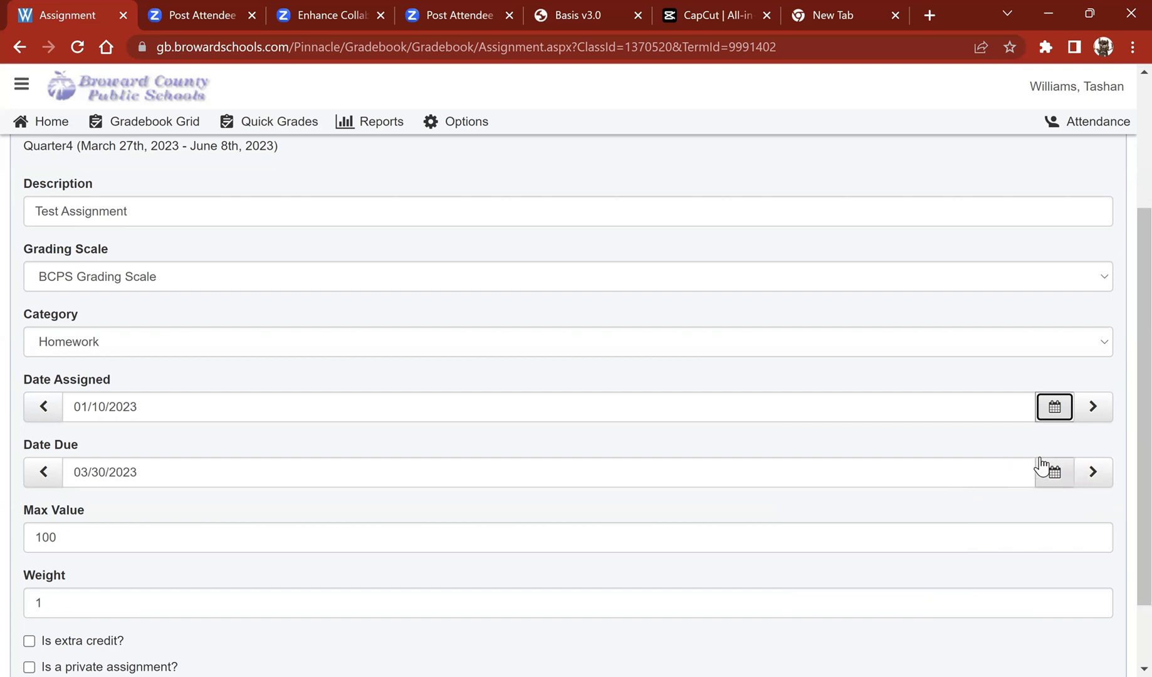
left_click(1092, 475)
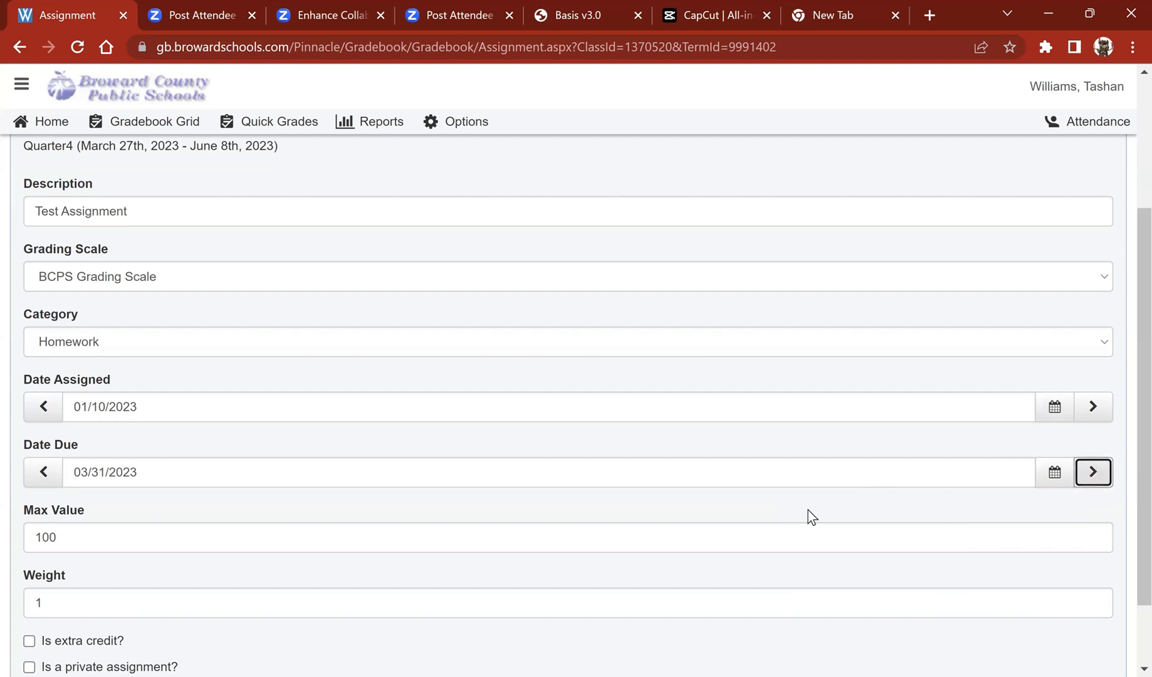
scroll(637, 551, "down", 2)
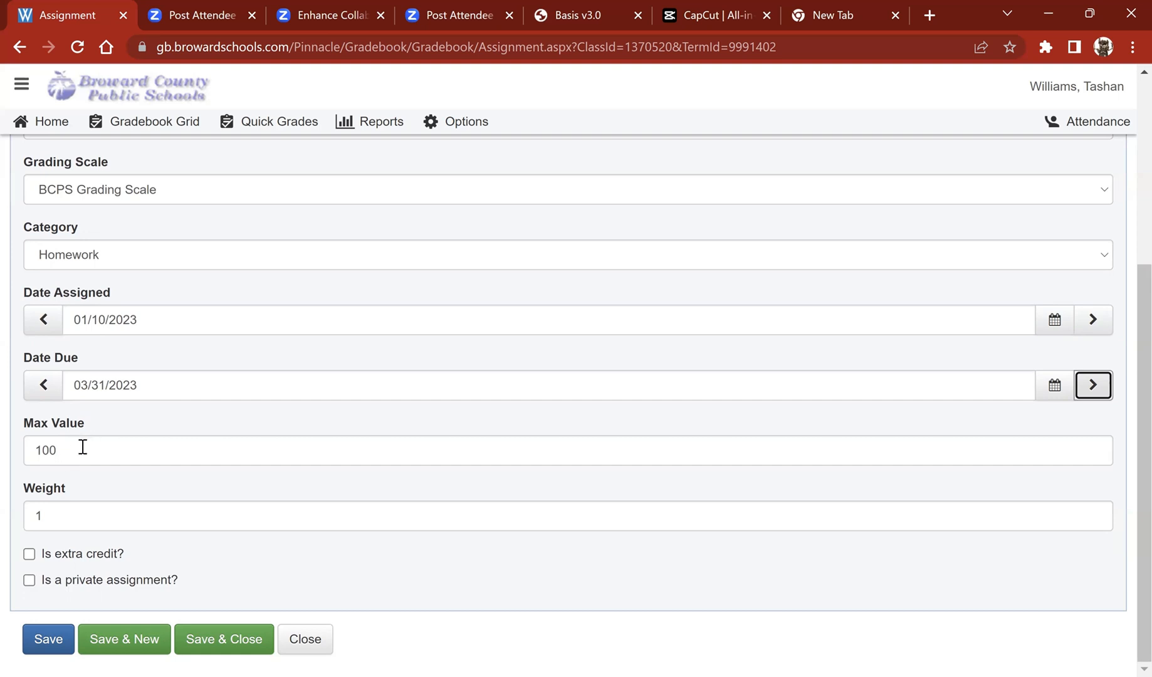
left_click(102, 522)
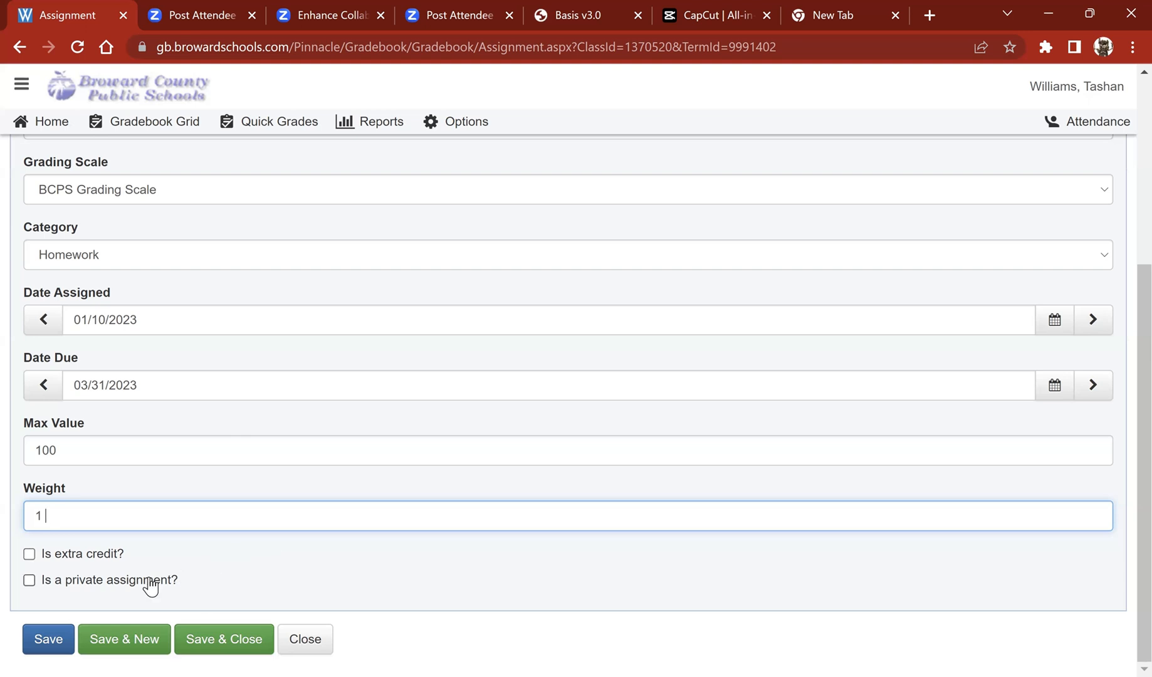
- Switch the student option to assigning to individual students and back to the entire class
scroll(273, 561, "up", 4)
scroll(274, 285, "up", 1)
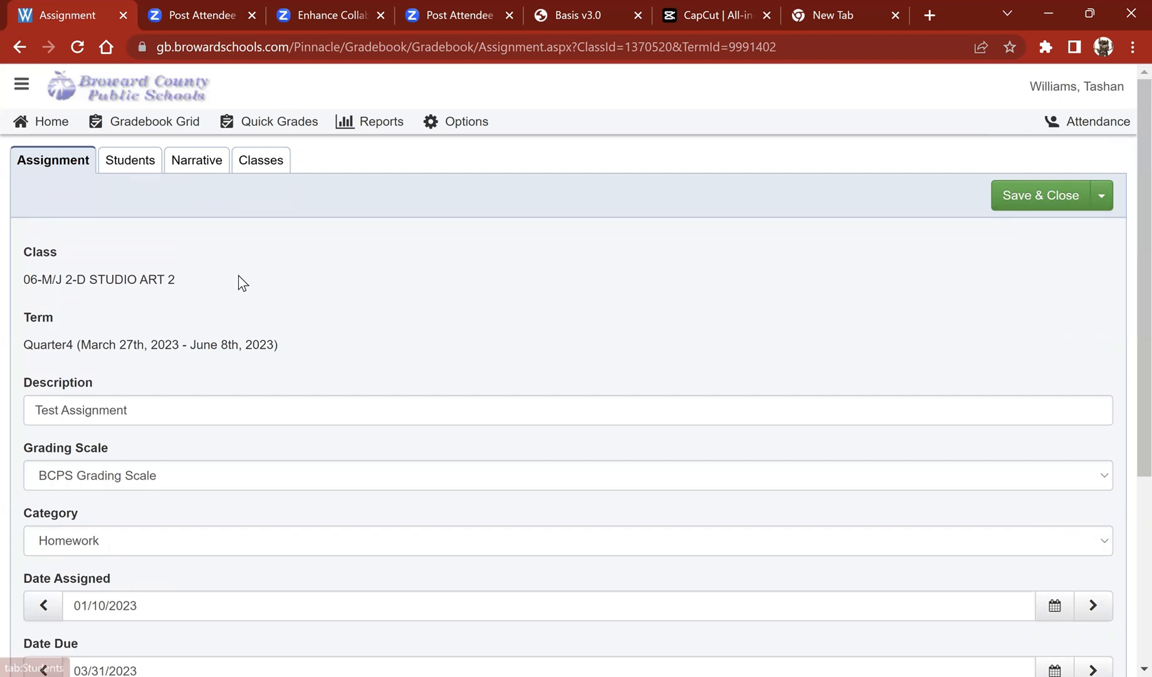
left_click(121, 153)
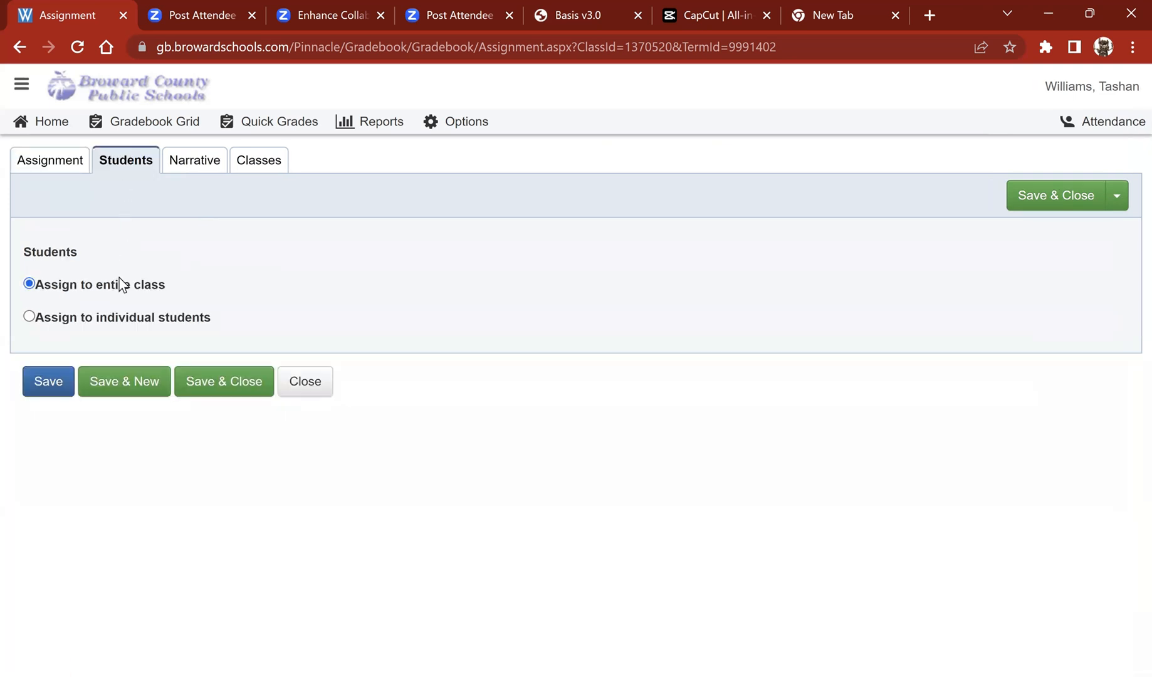
left_click(119, 316)
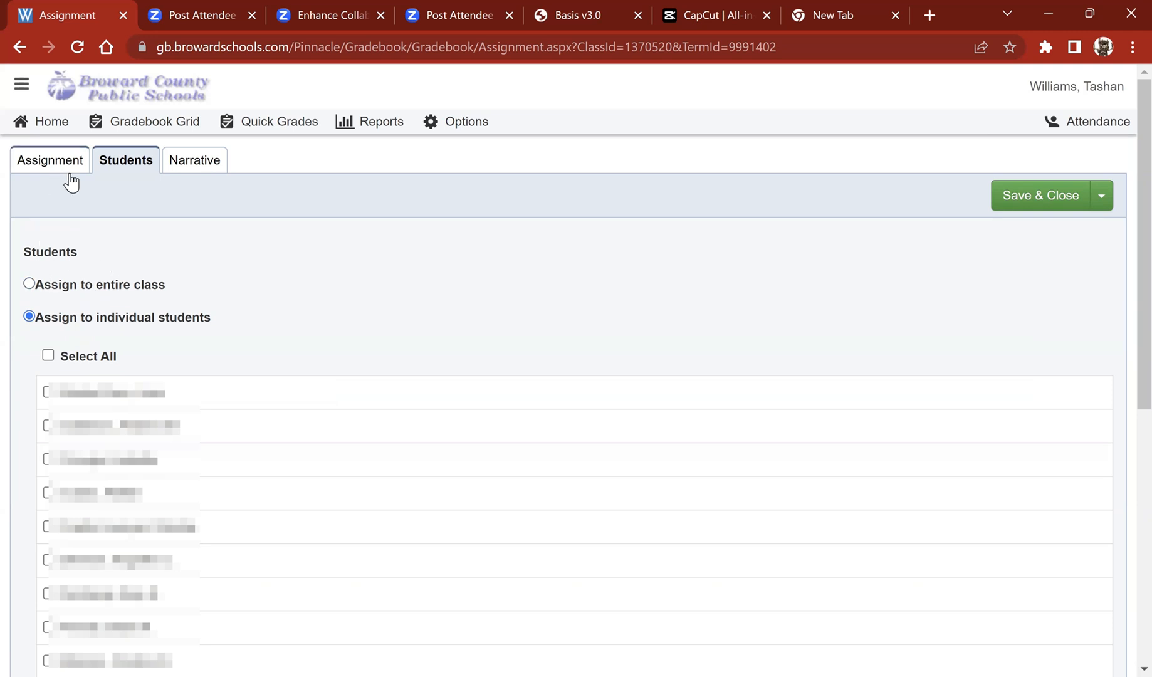
left_click(29, 285)
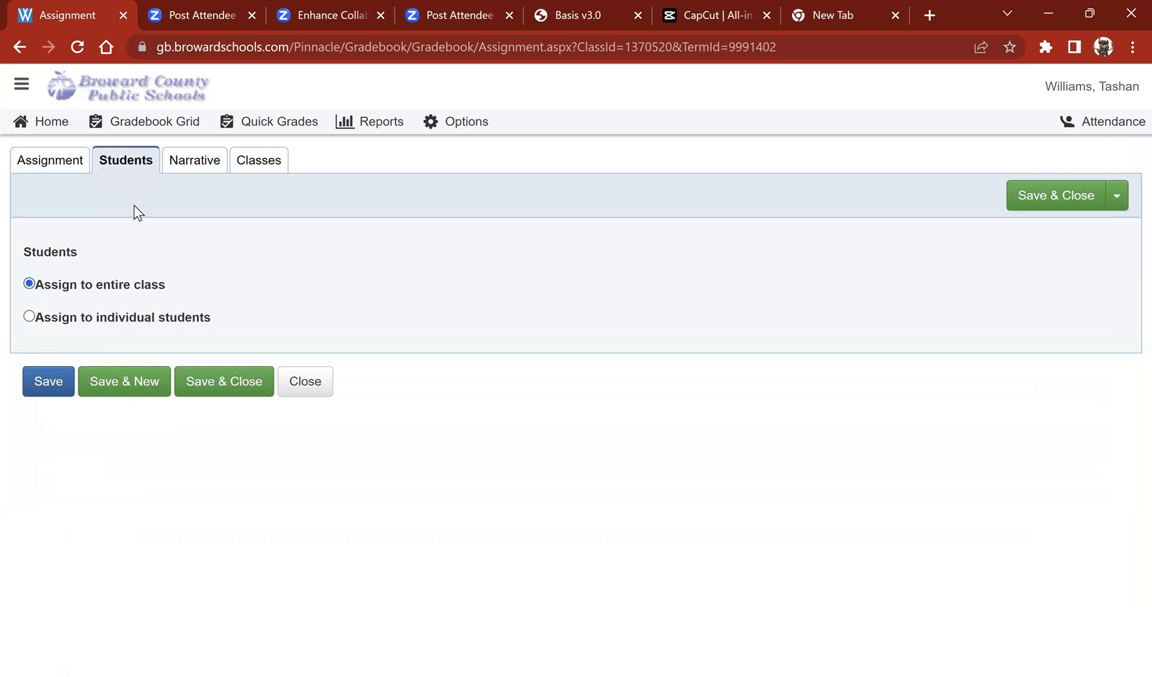
- View the assignment's narrative and class options, and save and close it for class 06-M/J 2-D STUDIO ART 2 only
left_click(195, 161)
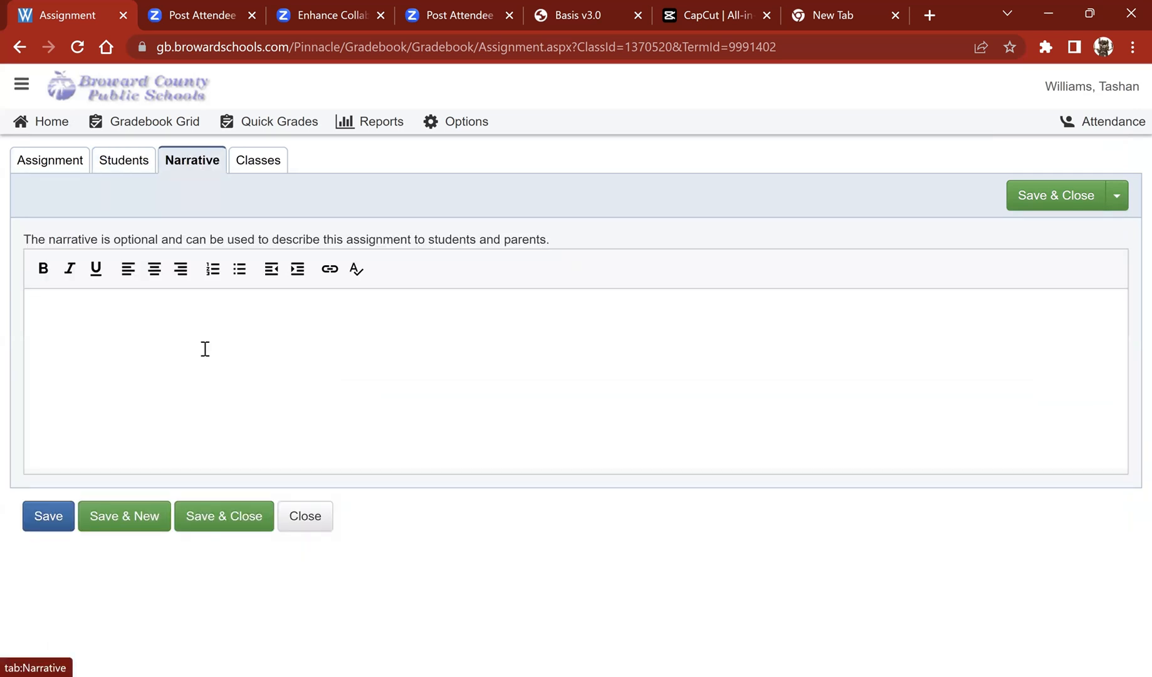
left_click(220, 367)
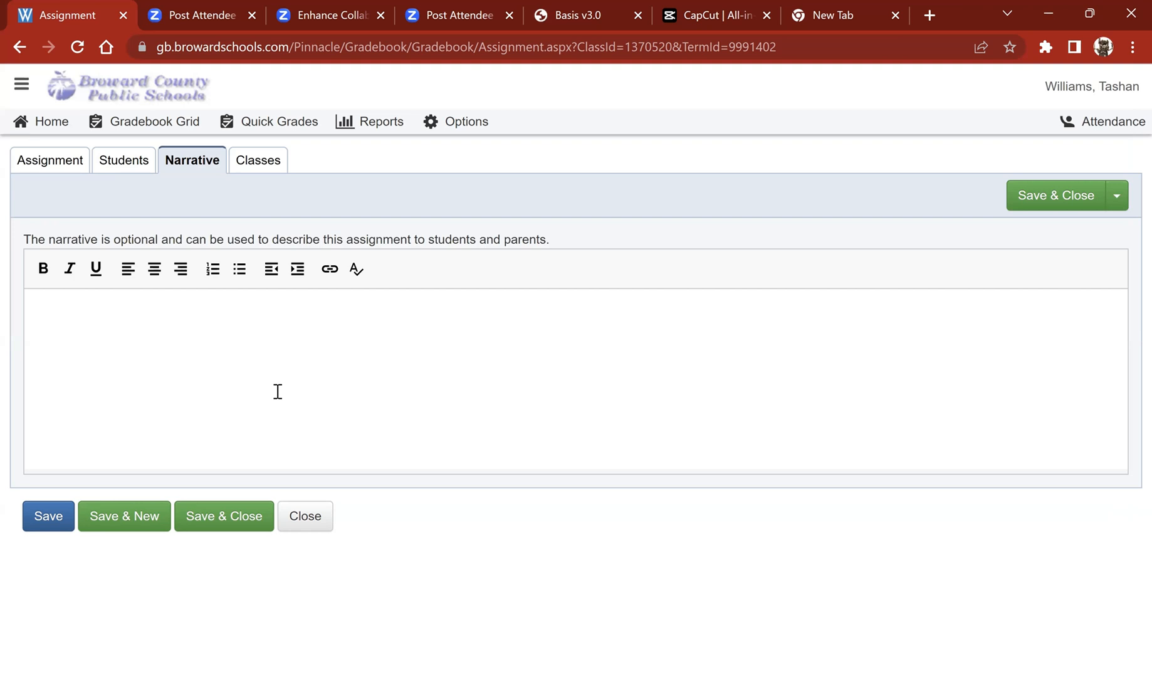
left_click(276, 165)
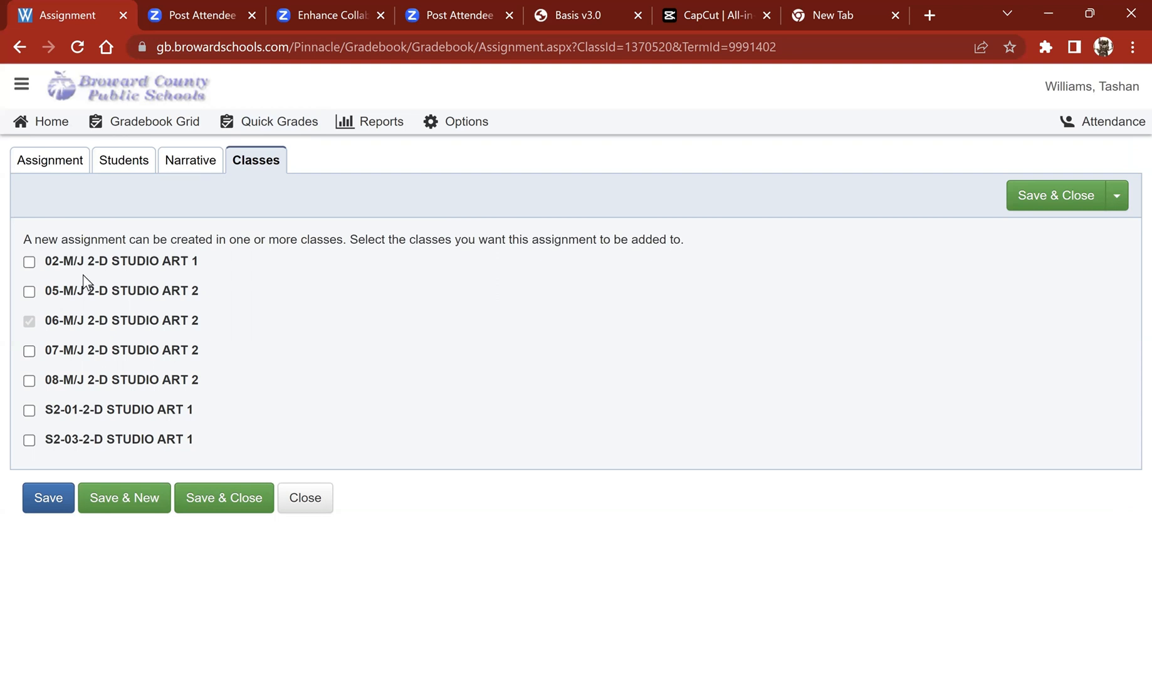
left_click(29, 292)
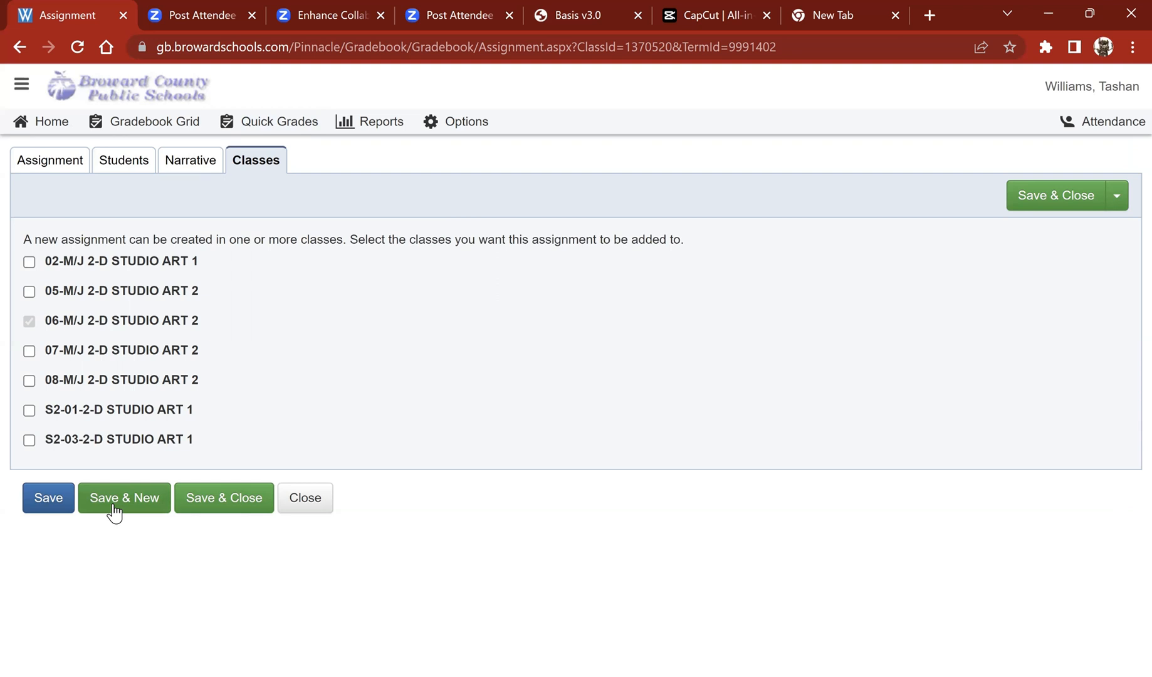
left_click(214, 501)
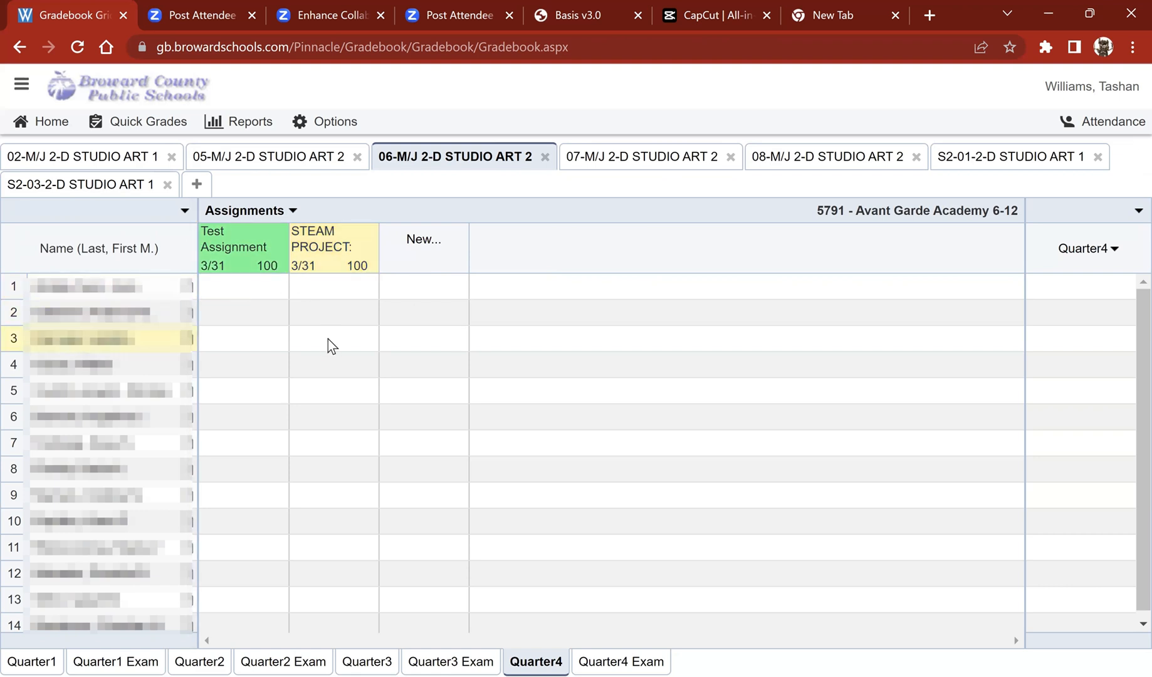
- Enter the letter grade A for the row 2 student under Test Assignment and clear it again
left_click(249, 312)
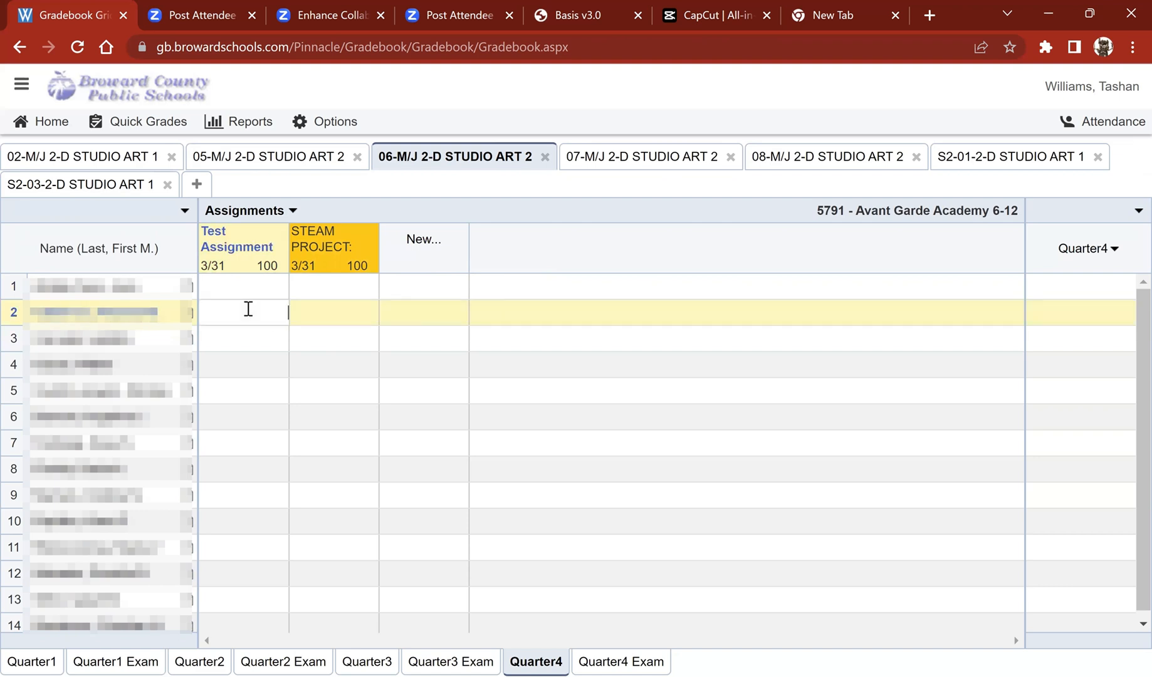
type("A")
key("Up")
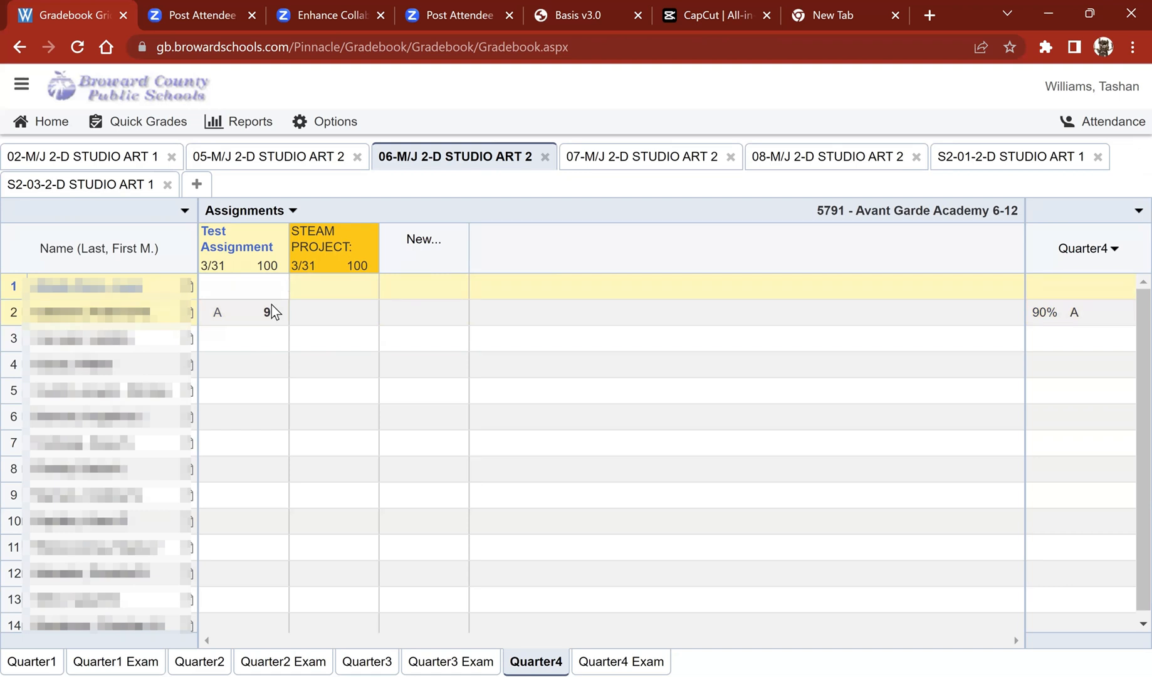
left_click(273, 313)
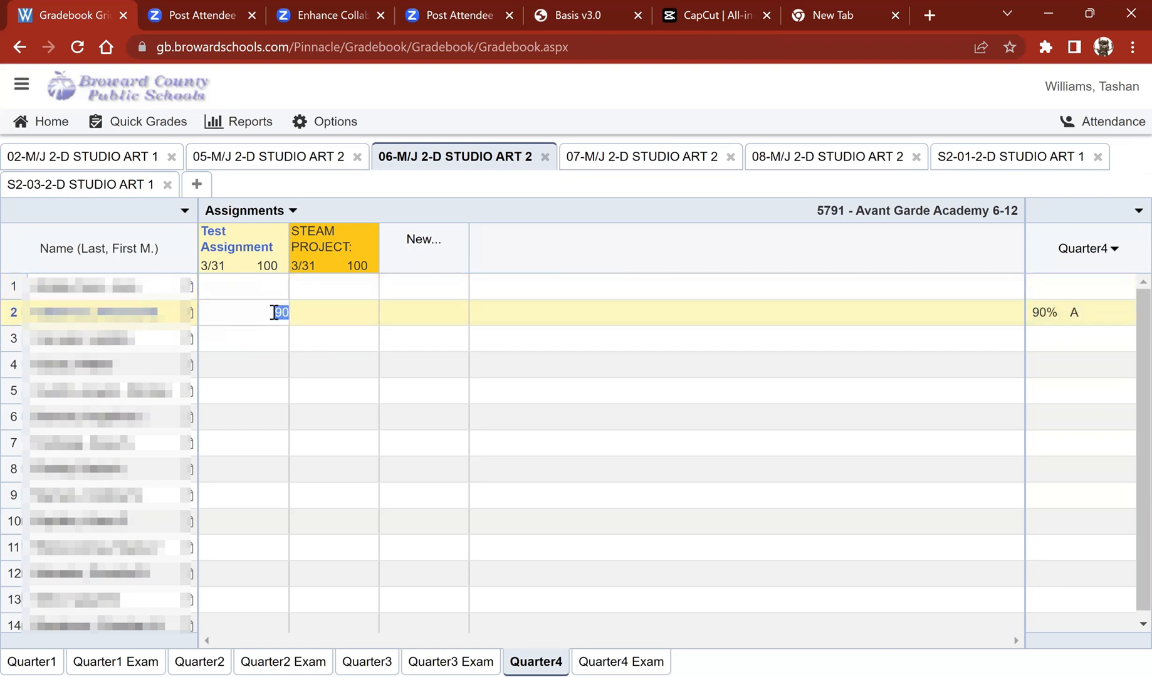
key("BackSpace")
key("Up")
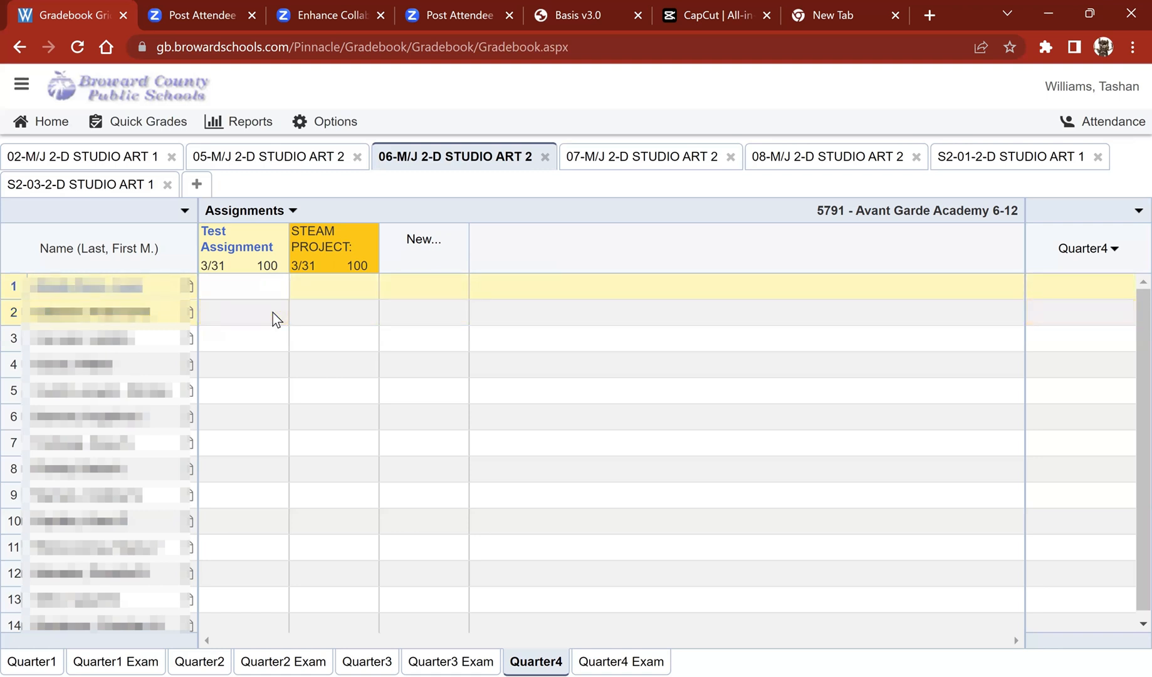
- Enter a score of 100 for the row 2 student under Test Assignment
left_click(274, 311)
type("100")
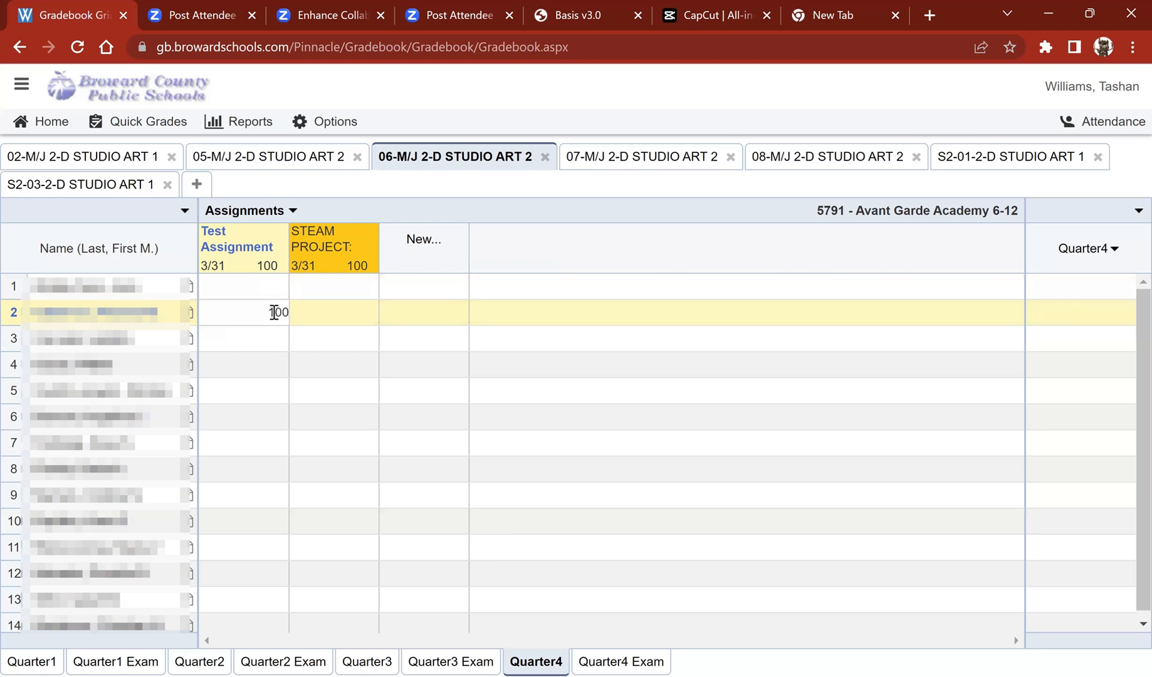
key("Return")
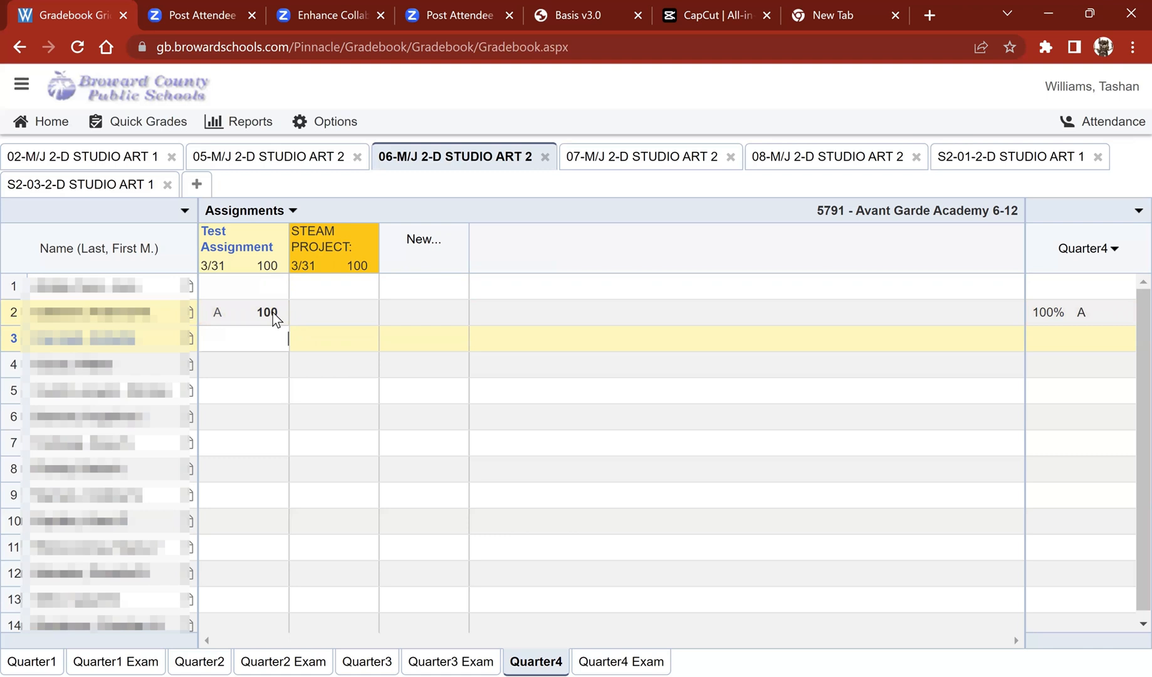
- Change the row 2 student's Test Assignment score to 110
left_click(274, 313)
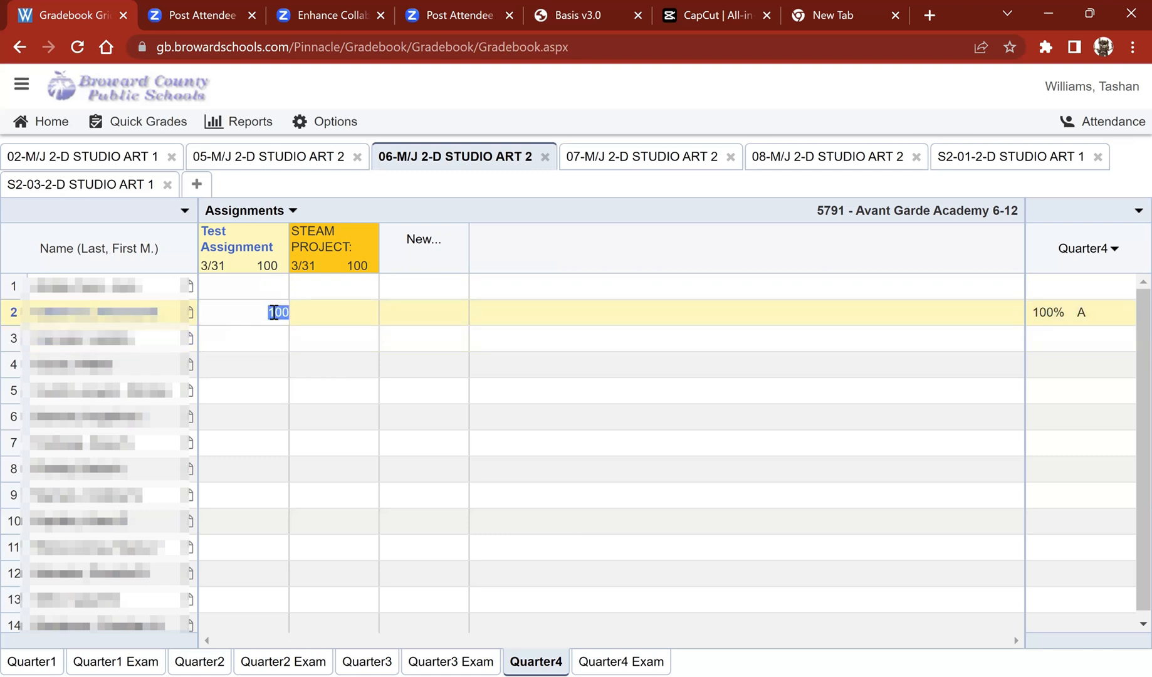
type("110")
left_click(269, 331)
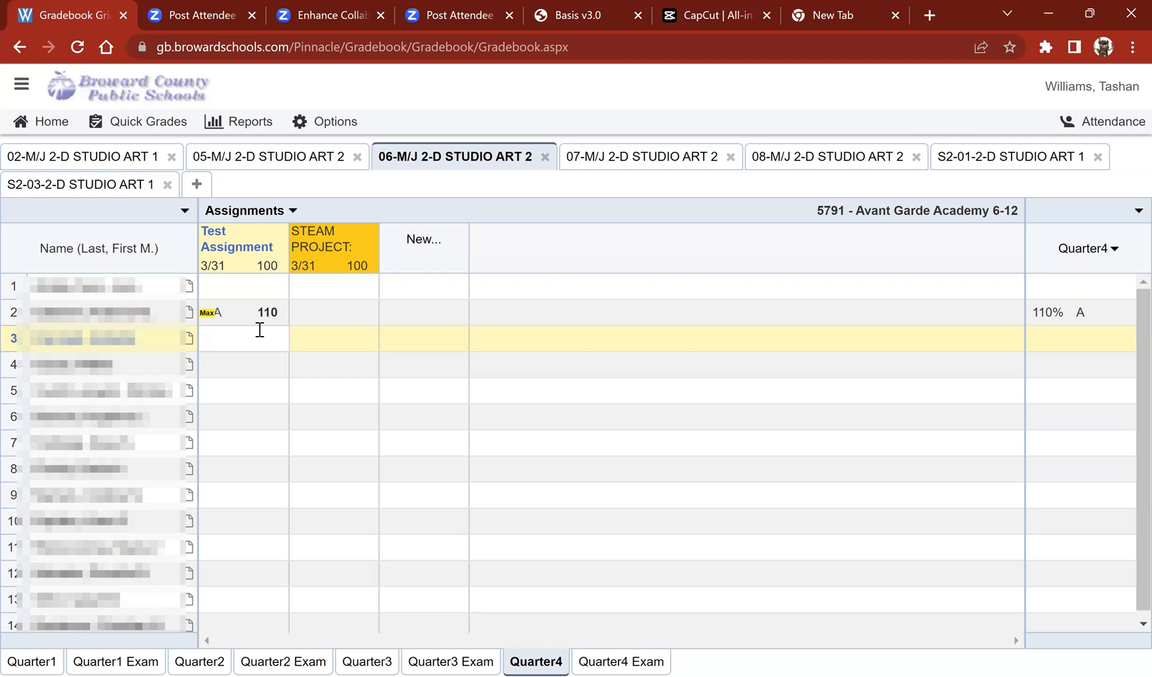
- Enter Test Assignment scores of 80 for the row 3 student and 75 for the row 4 student
type("0")
key("Return")
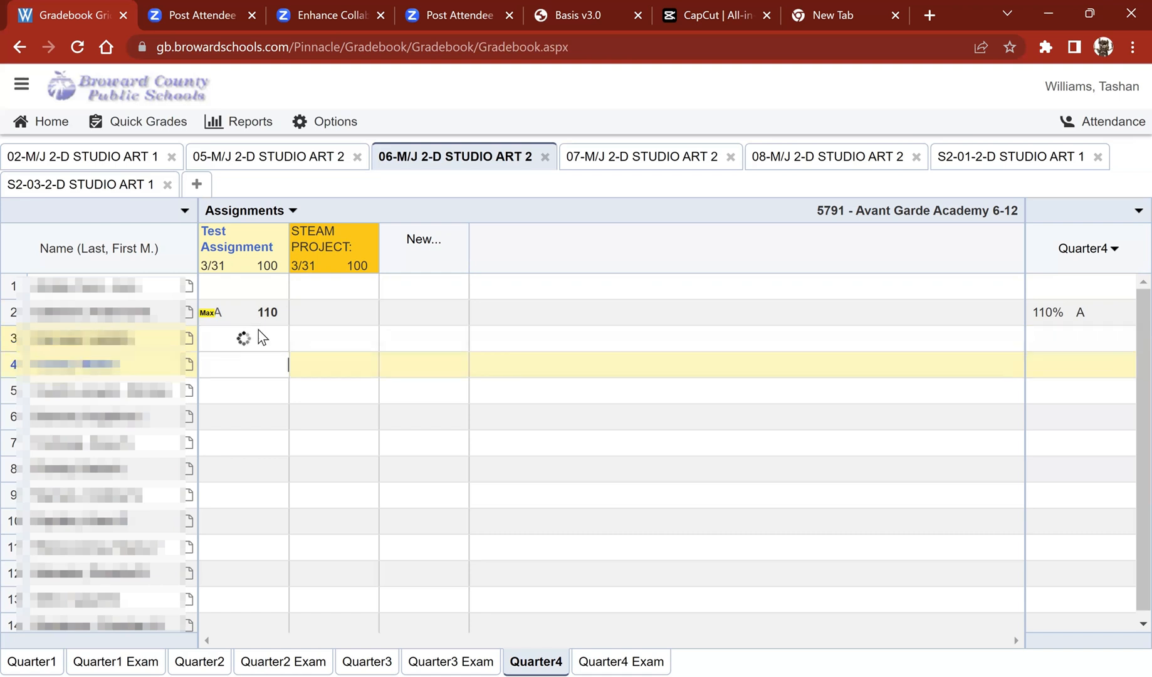
type("75")
key("Return")
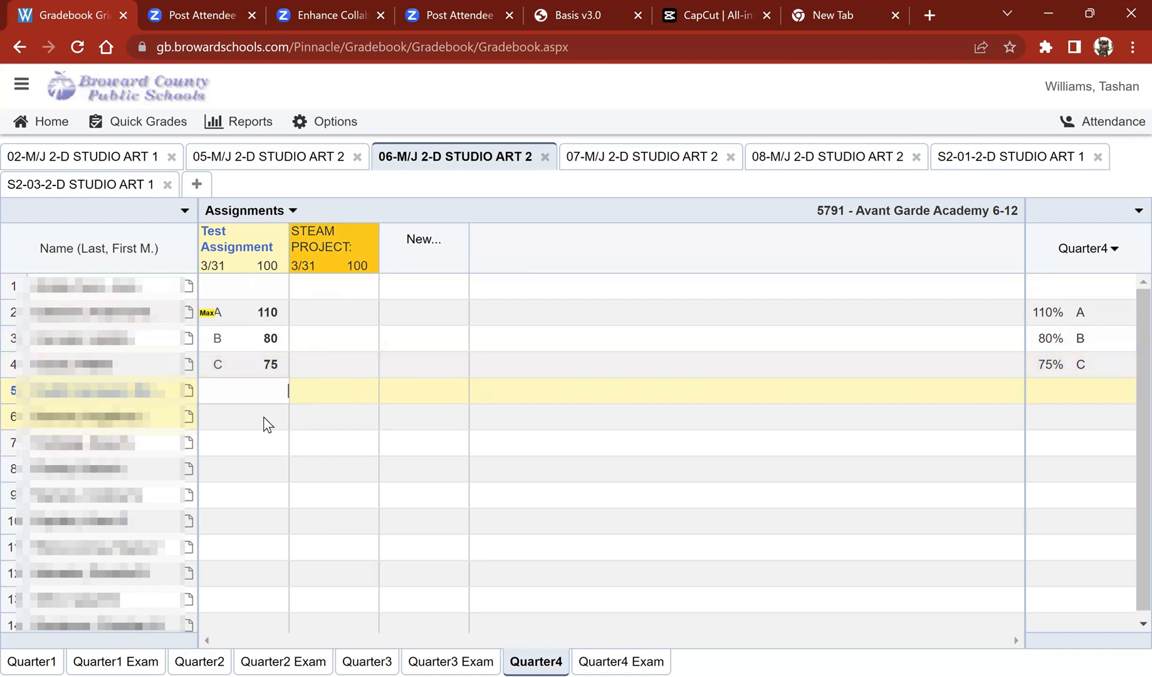
- Try to replace the row 4 student's Test Assignment score with the letter e
left_click(268, 367)
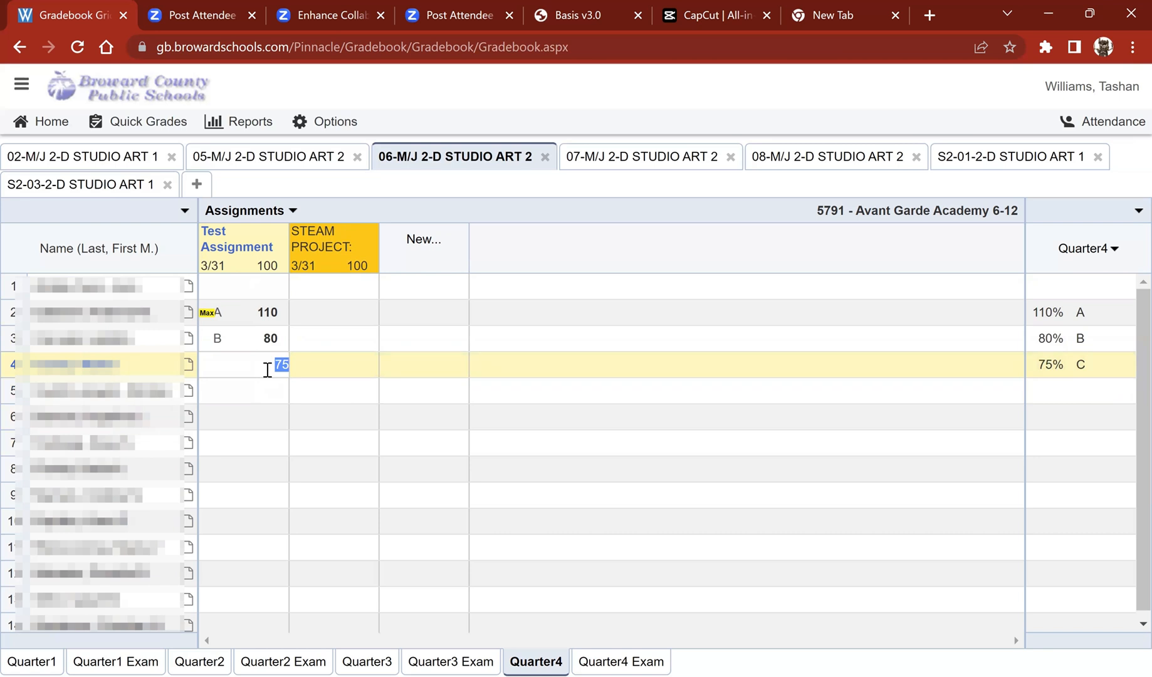
type("e")
key("Return")
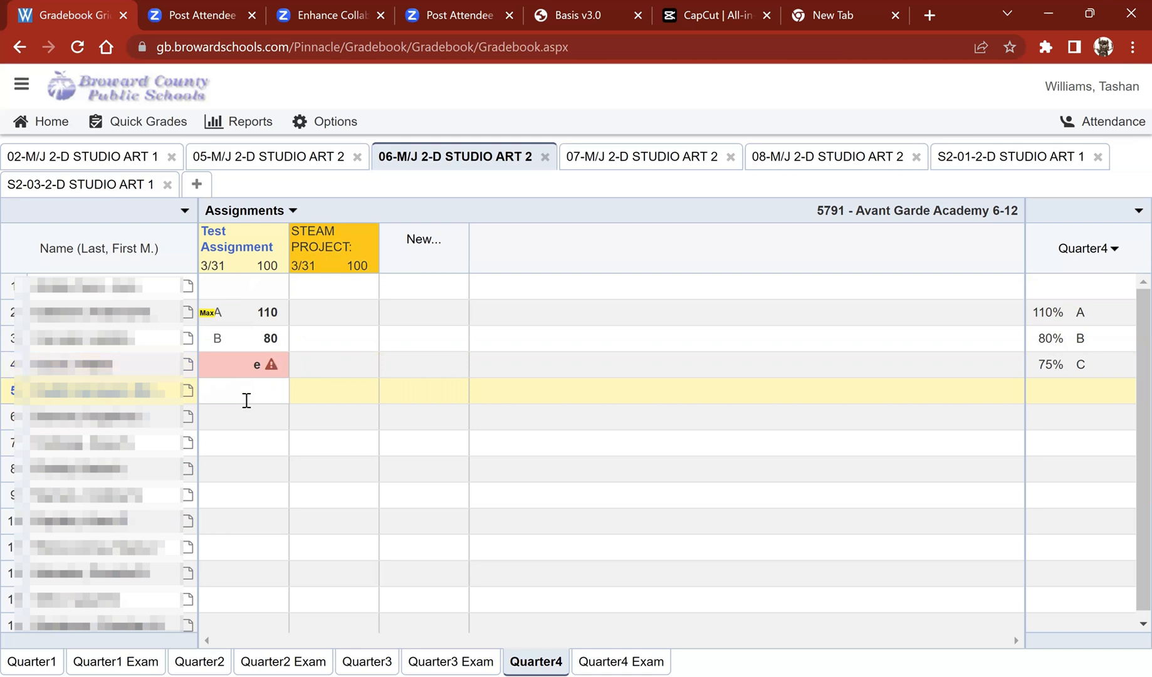
- Clear the Test Assignment scores of the students in rows 4, 3 and 2
key("Up")
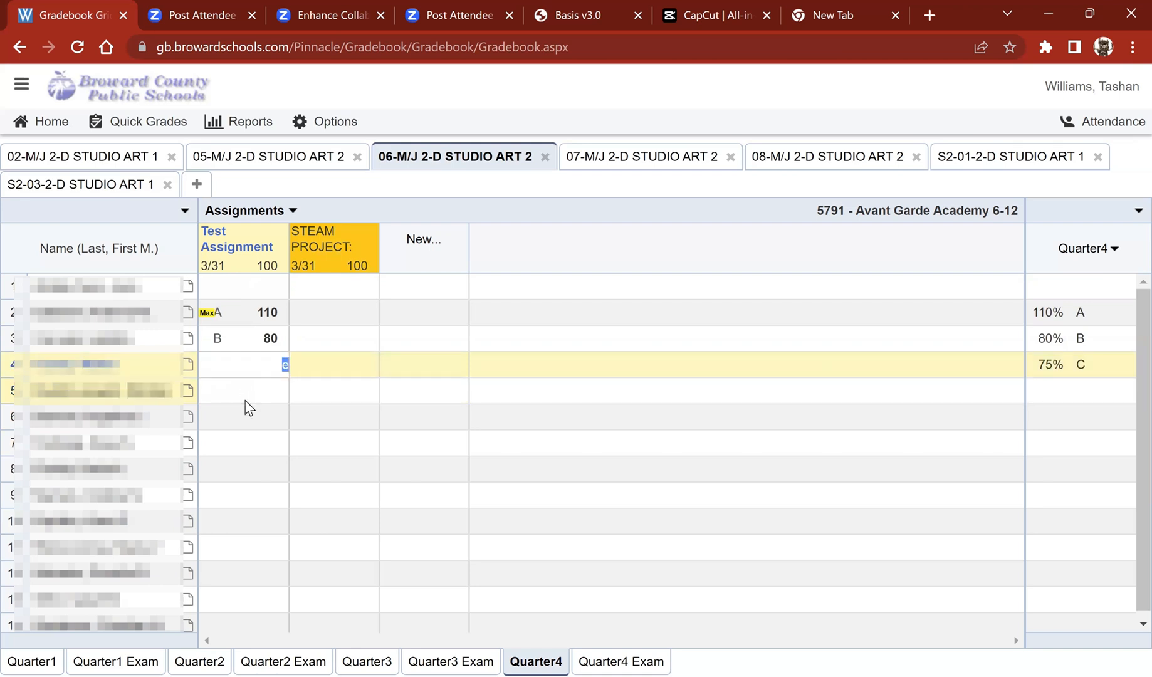
key("Delete")
key("Up")
key("Delete")
key("Up")
key("Delete")
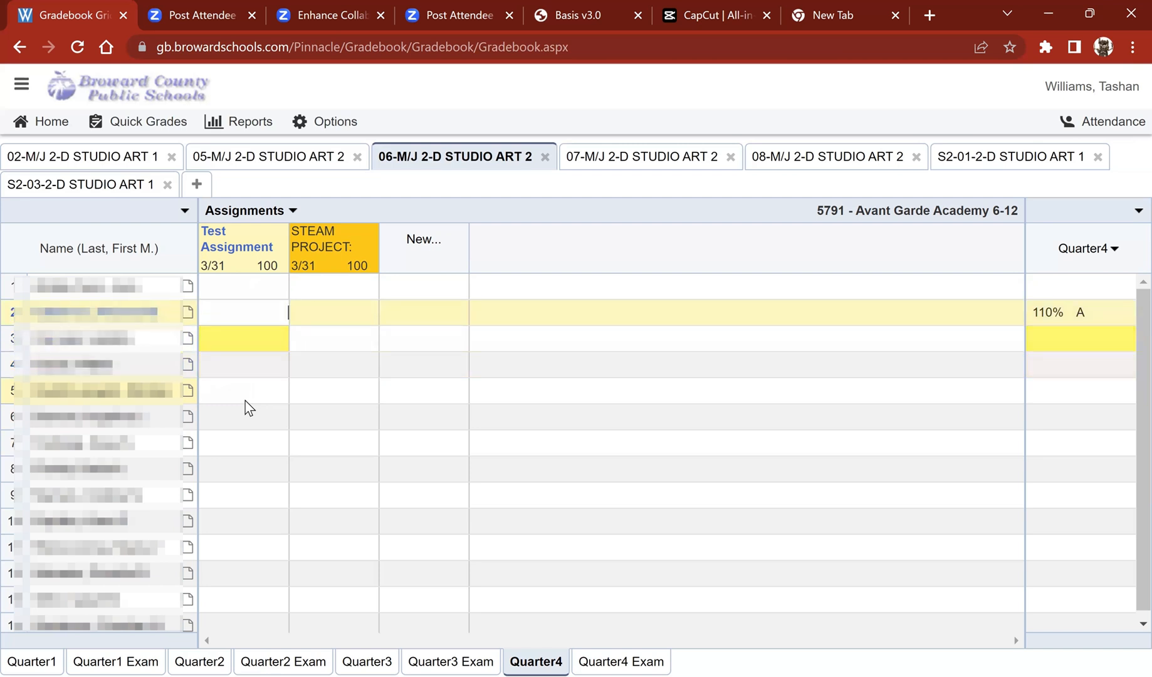
key("Down")
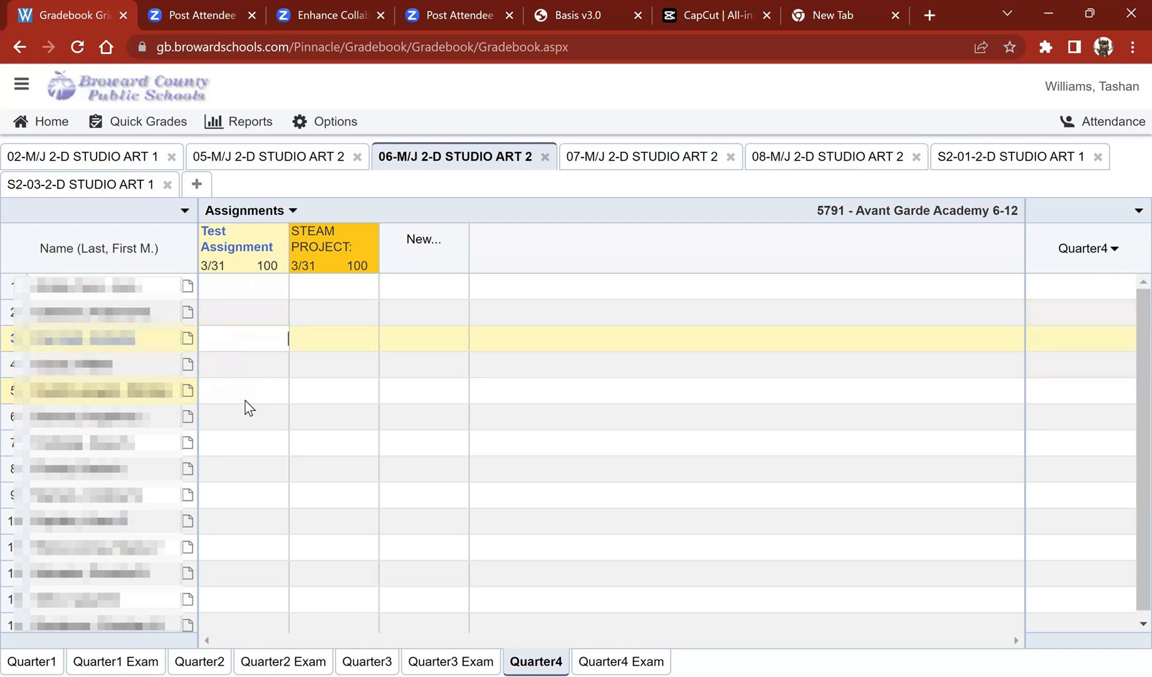
- Review the row 2 student's Test Assignment details, including the comments field and the score history
double_click(253, 304)
scroll(399, 511, "down", 2)
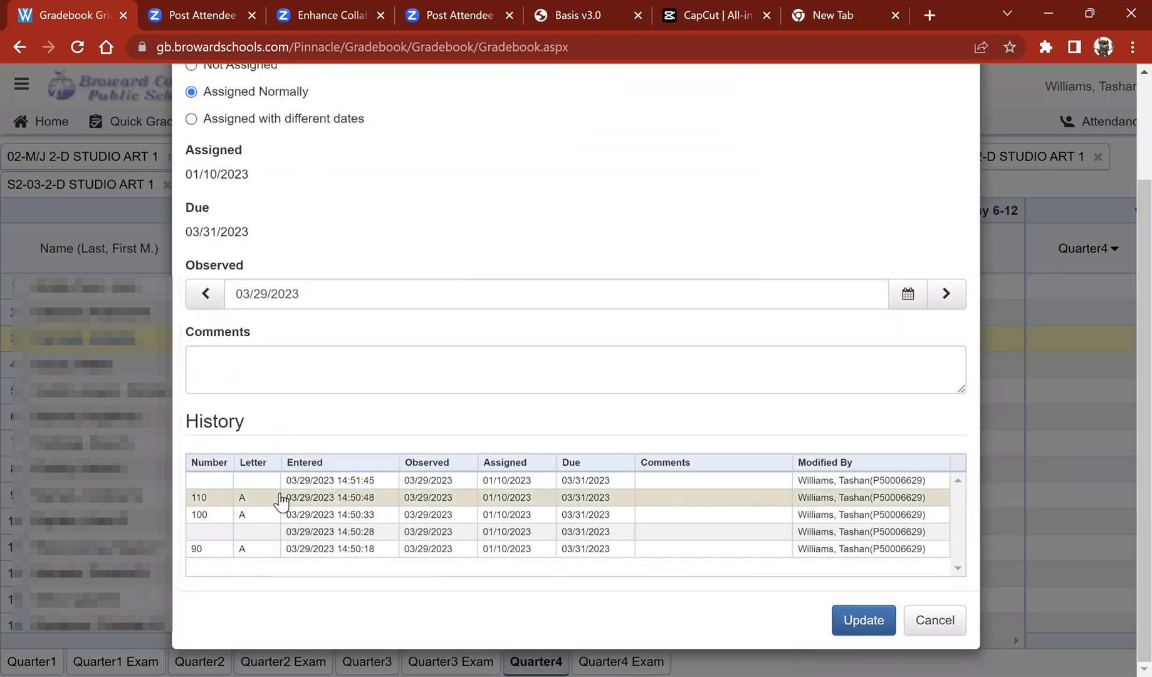
left_click(329, 517)
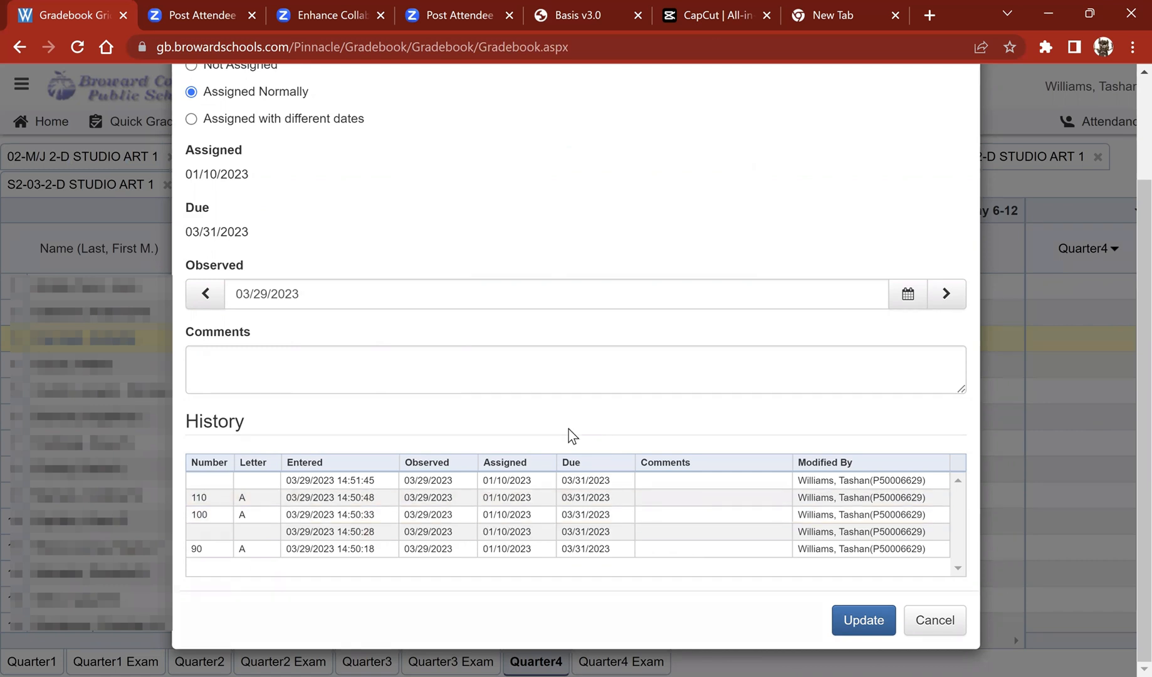
scroll(569, 430, "up", 1)
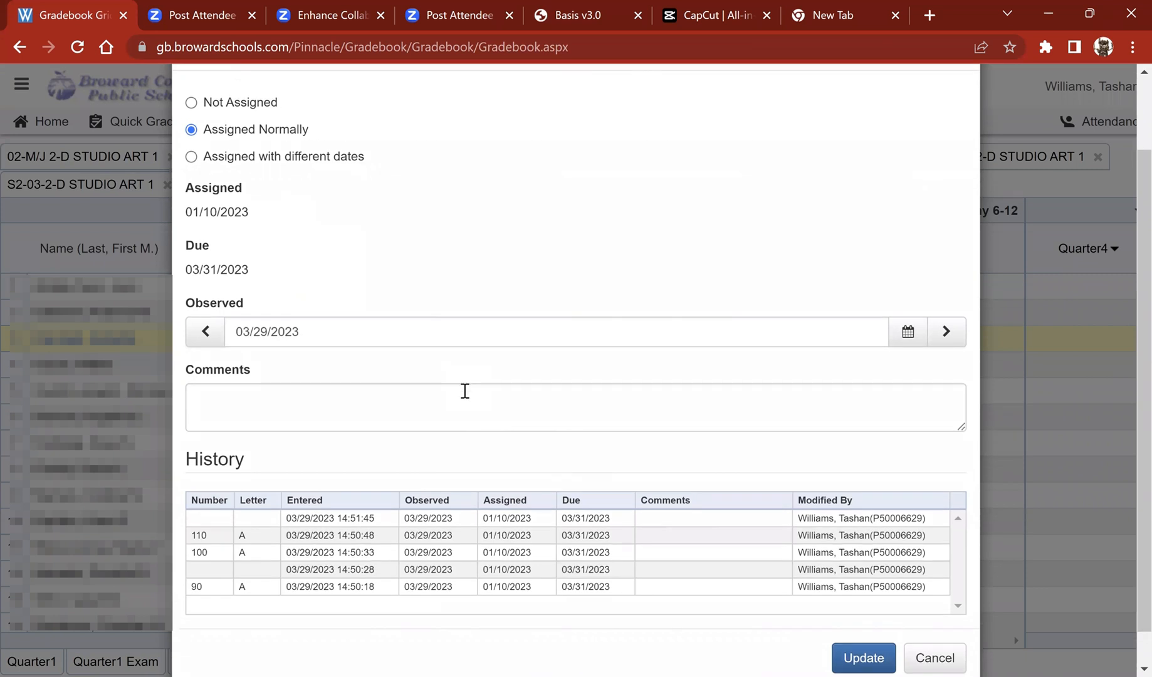
left_click(462, 396)
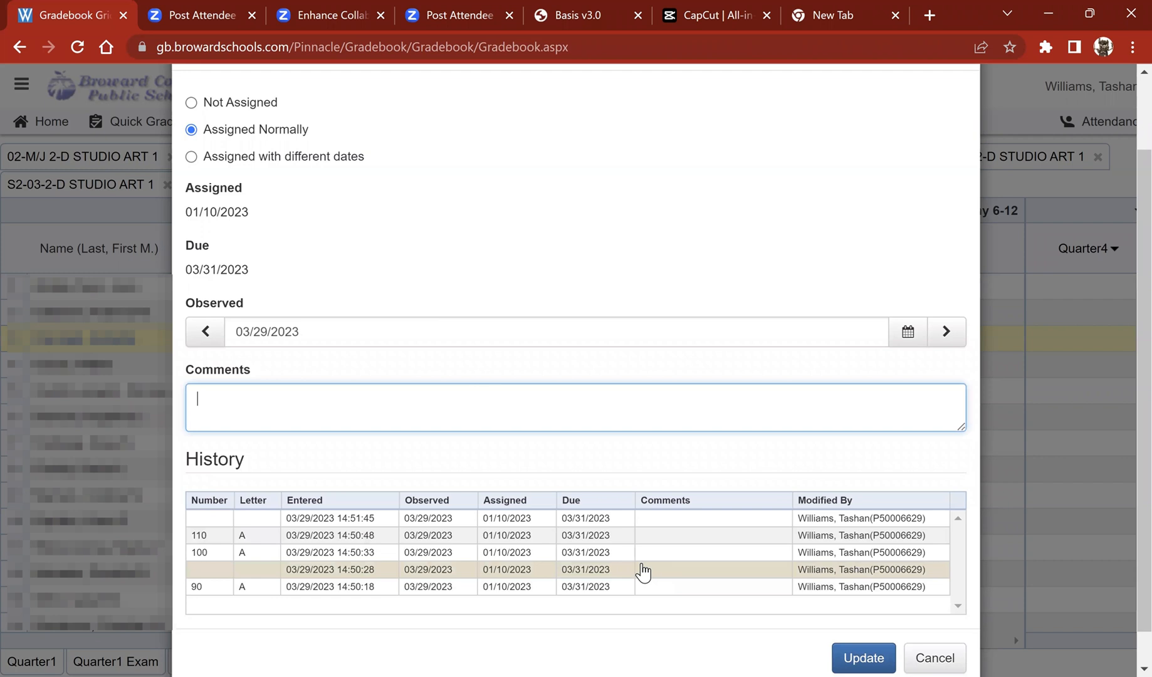
scroll(746, 534, "down", 1)
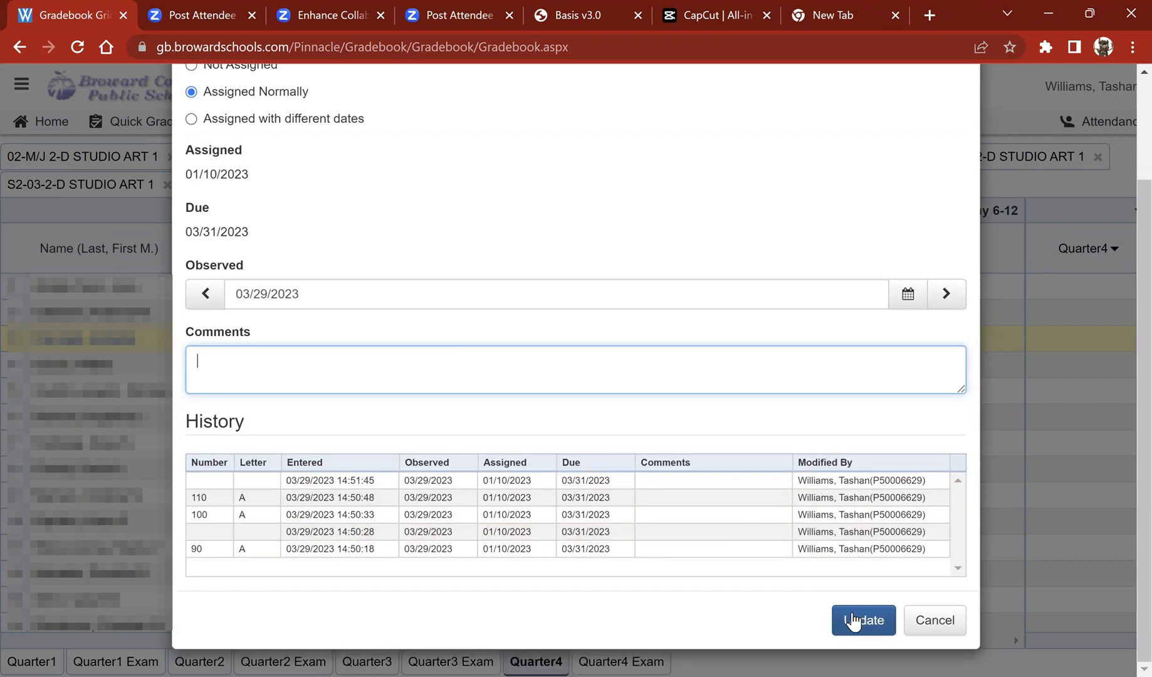
left_click(853, 620)
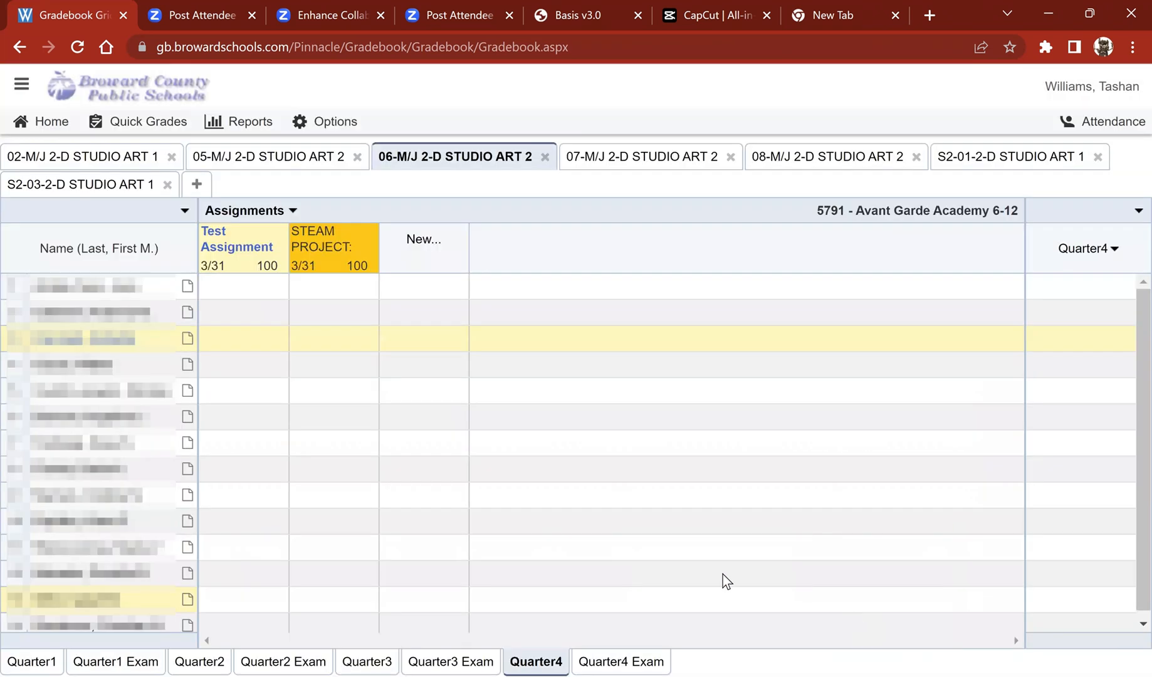
- Add the comment "ELL extra time" to the row 2 student's Test Assignment and save it
left_click(271, 310)
left_click(347, 504)
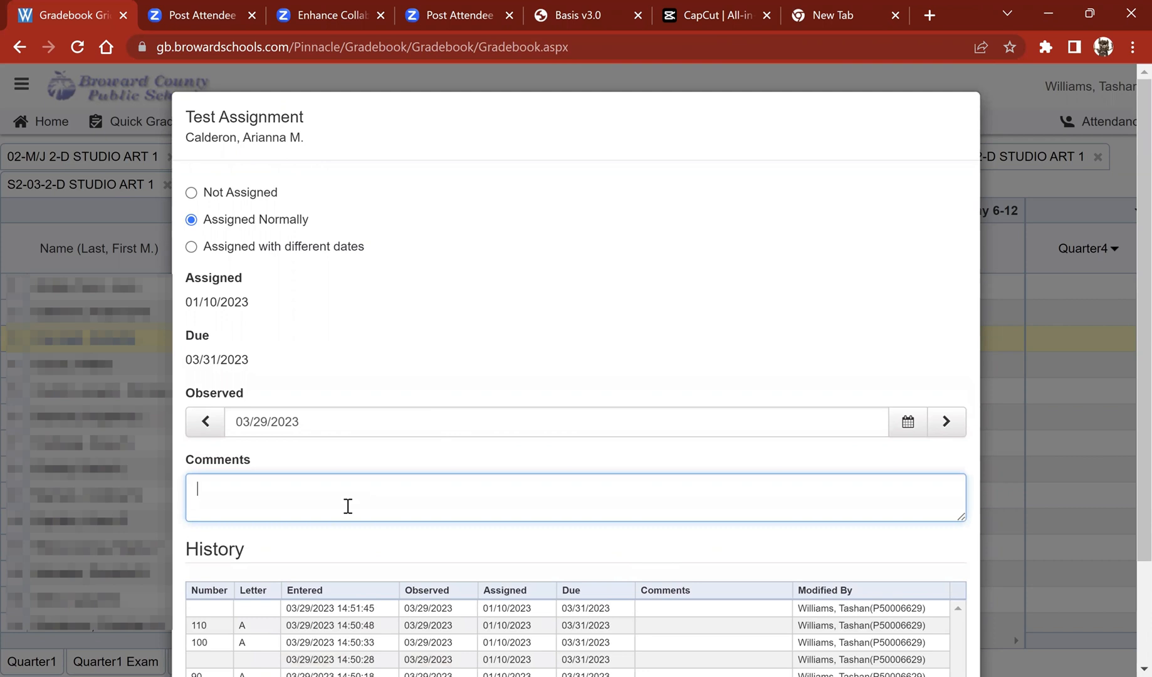
type("ELL extra")
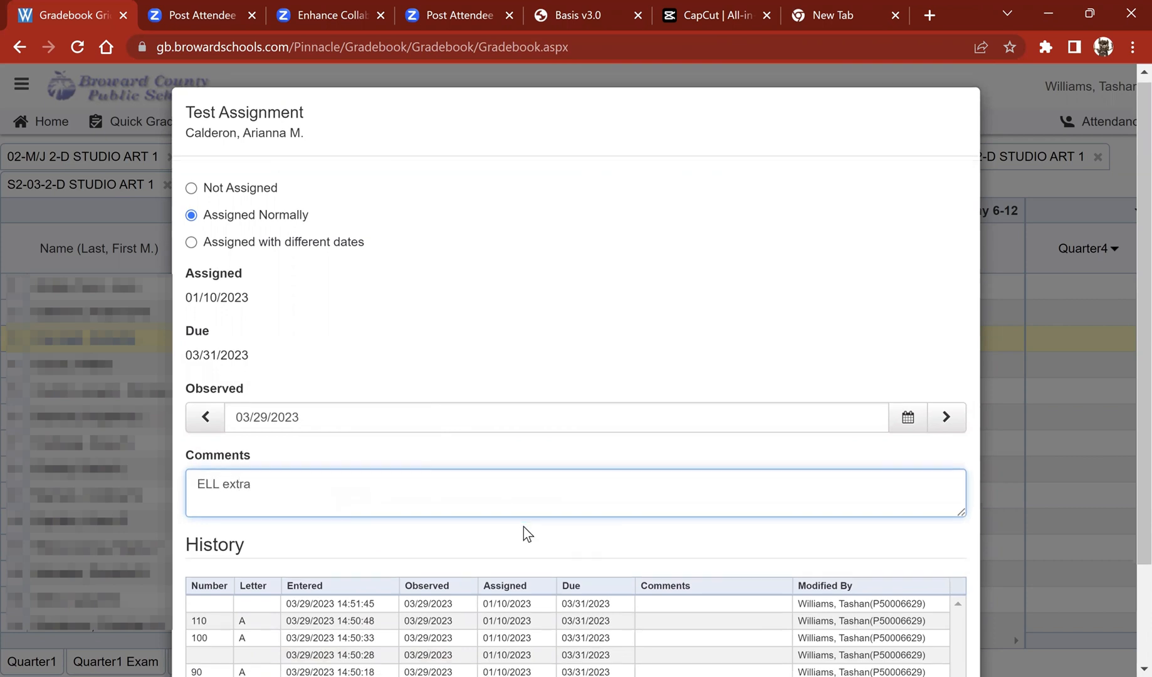
scroll(524, 527, "down", 2)
type("times")
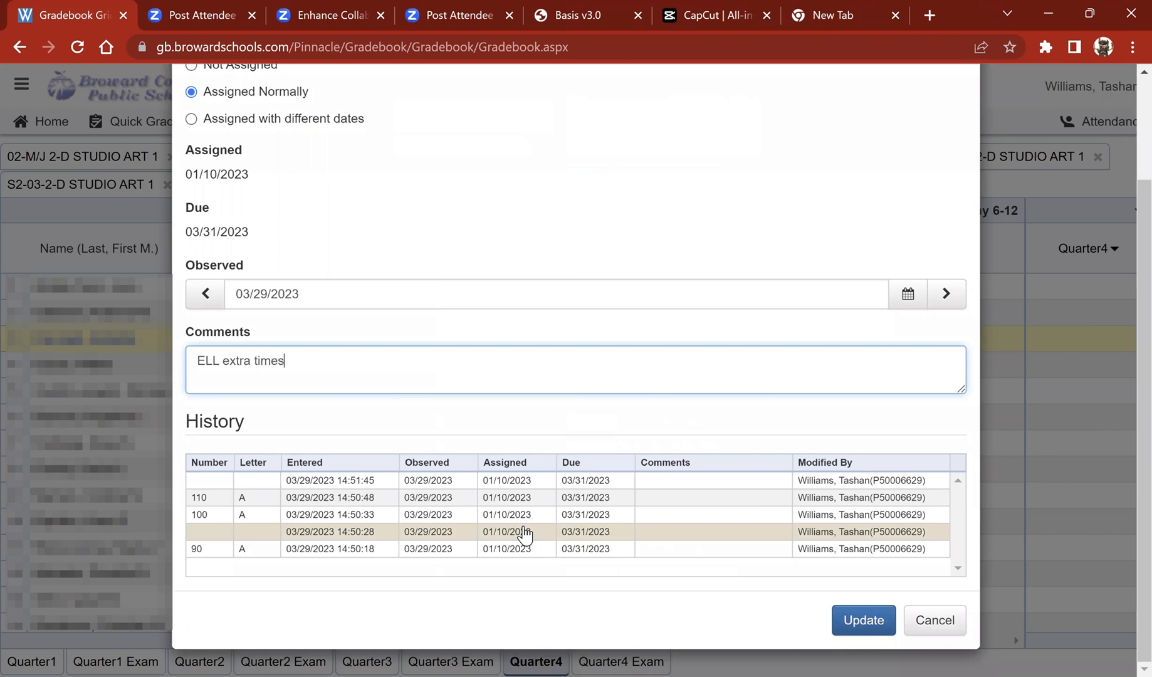
left_click(857, 627)
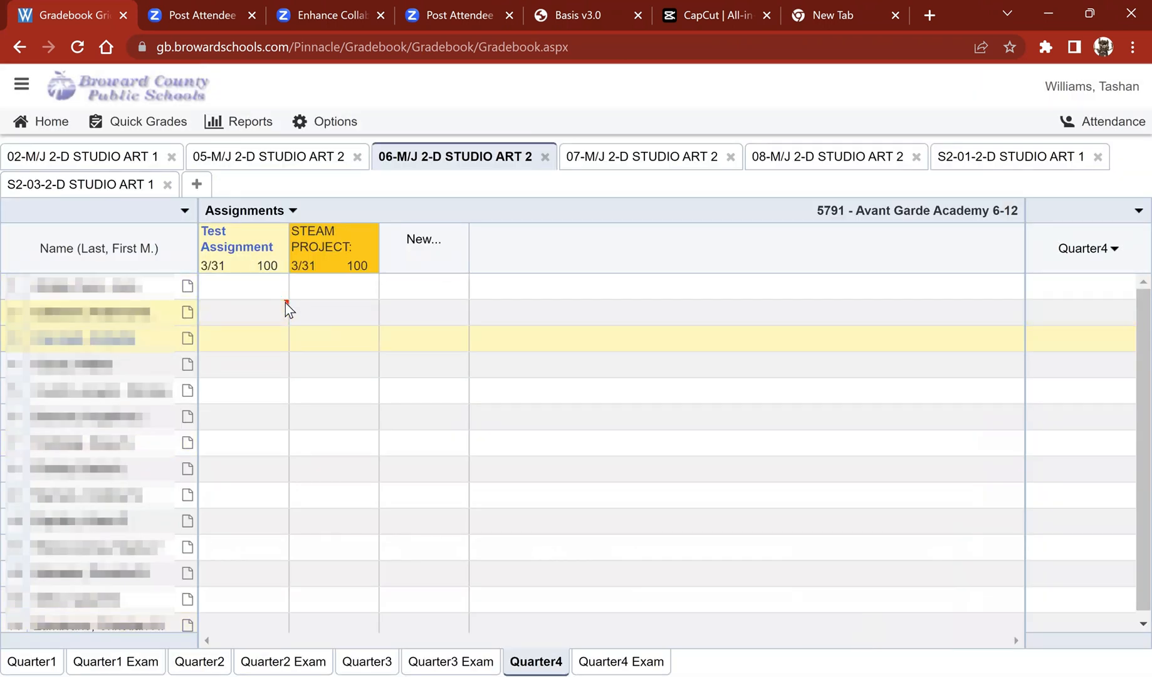
mouse_move(283, 304)
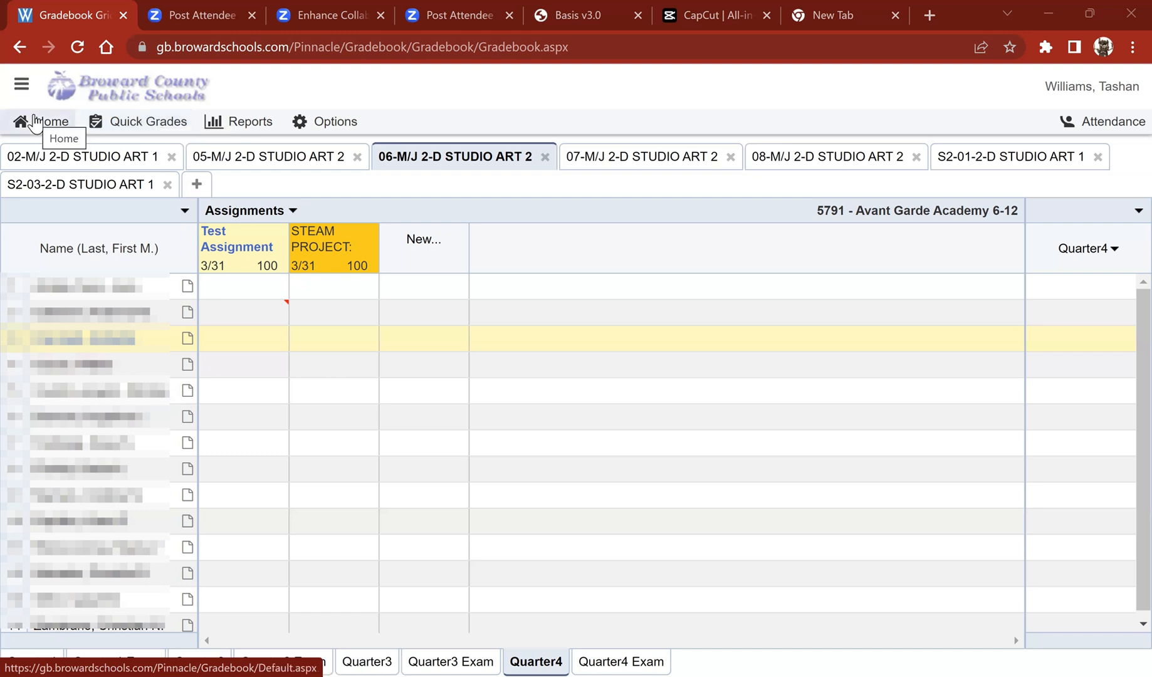
- Open Quick Grades for the class and check the assignment choices and comment fields, keeping Test Assignment selected
left_click(128, 122)
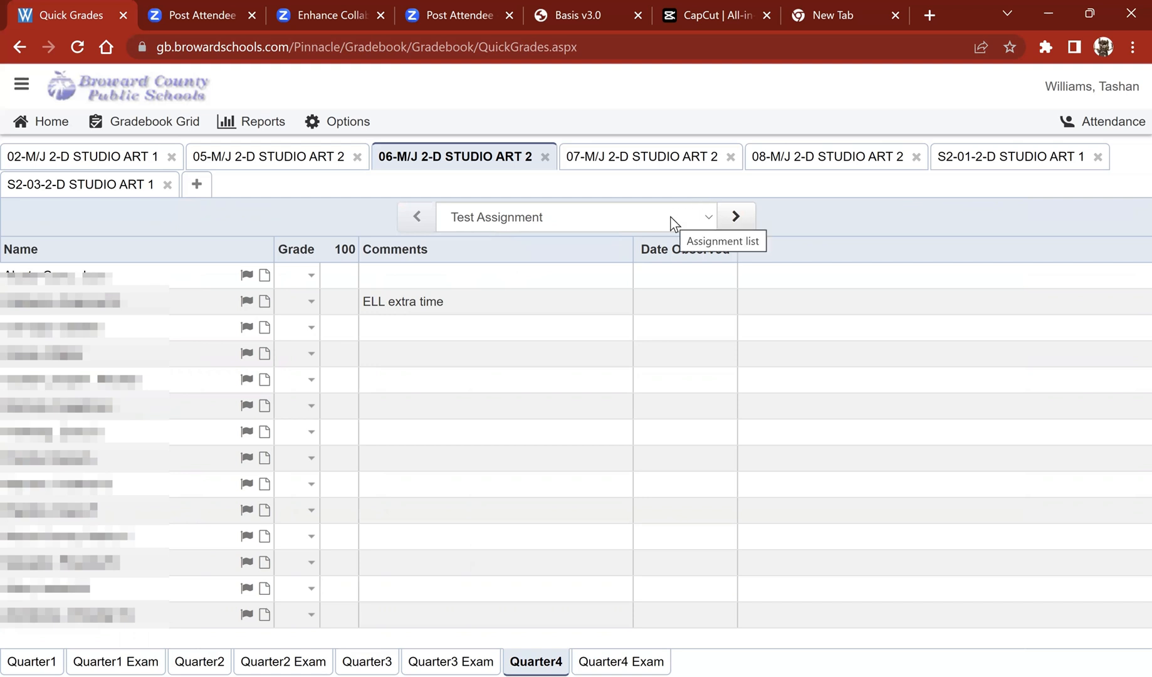
left_click(700, 230)
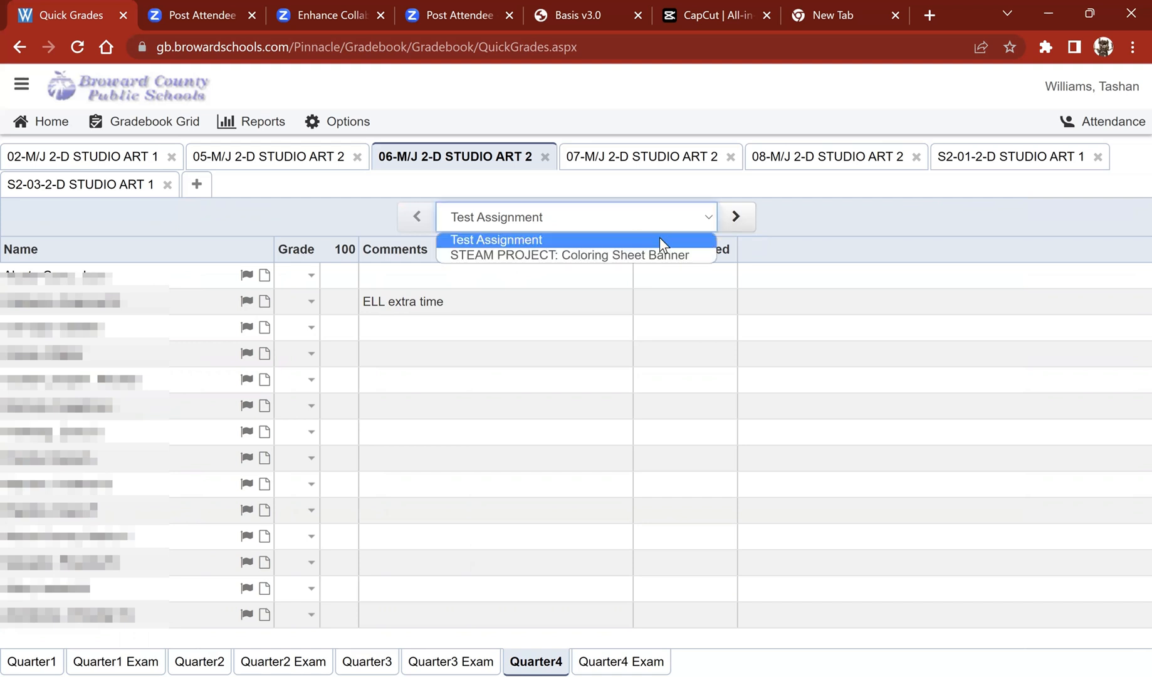
left_click(389, 379)
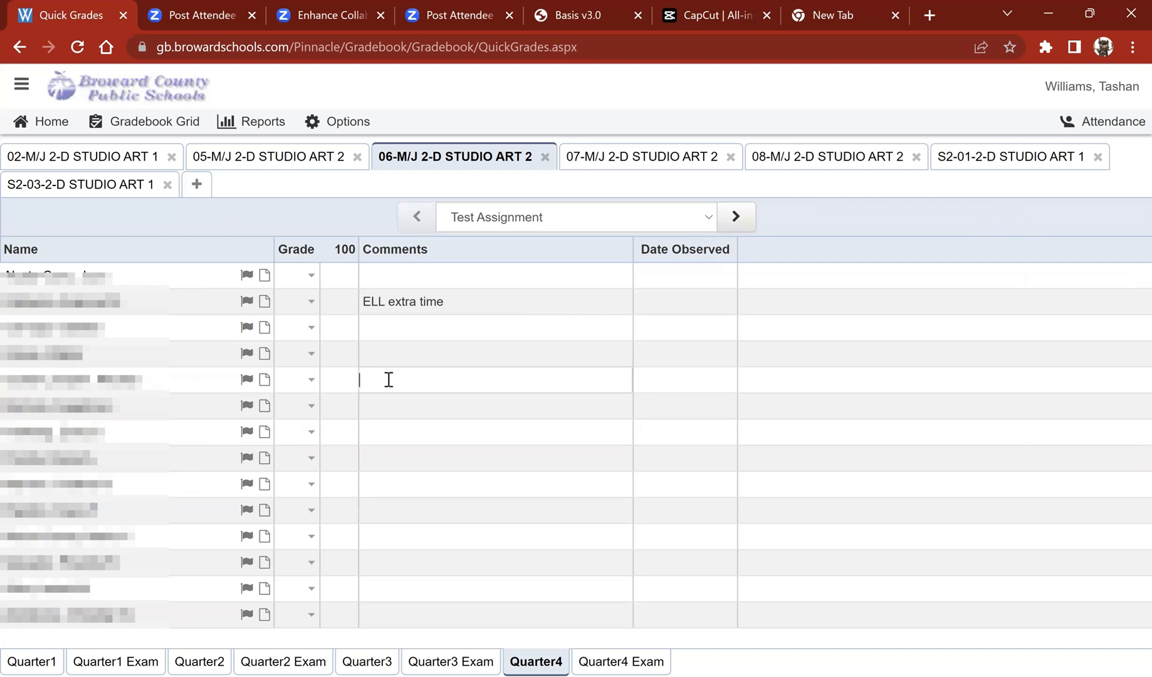
left_click(415, 327)
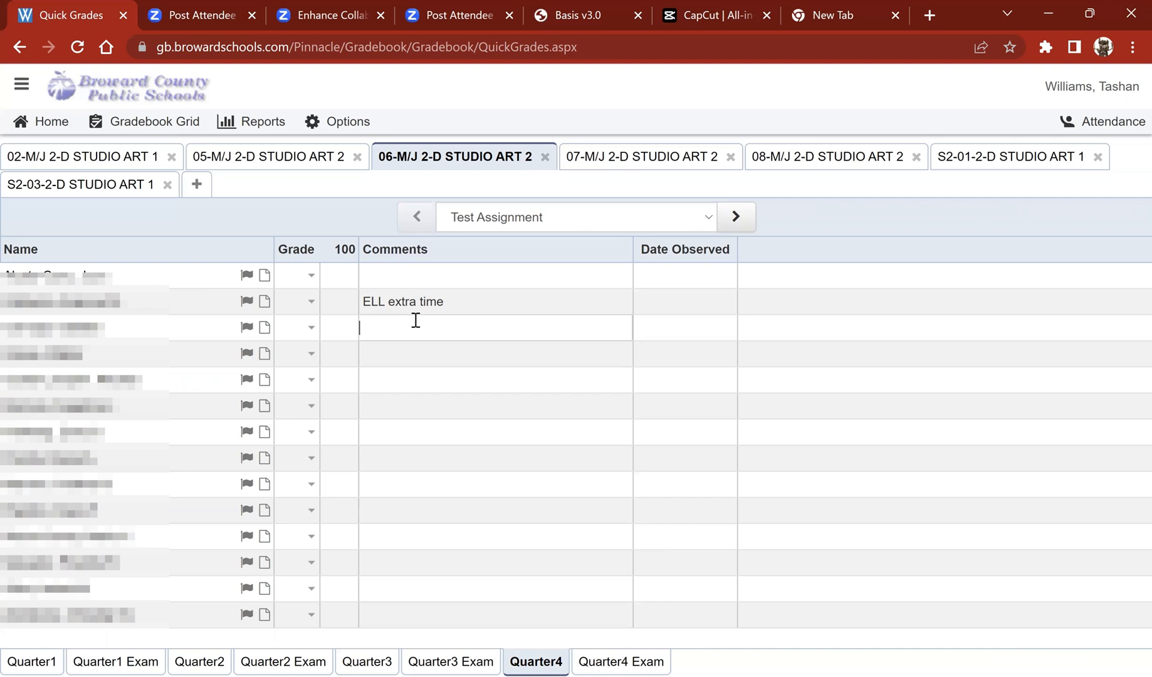
- Enter Test Assignment scores of 90 for the row 2 student and 85 for the row 3 student in Quick Grades
left_click(353, 303)
type("90")
key("Return")
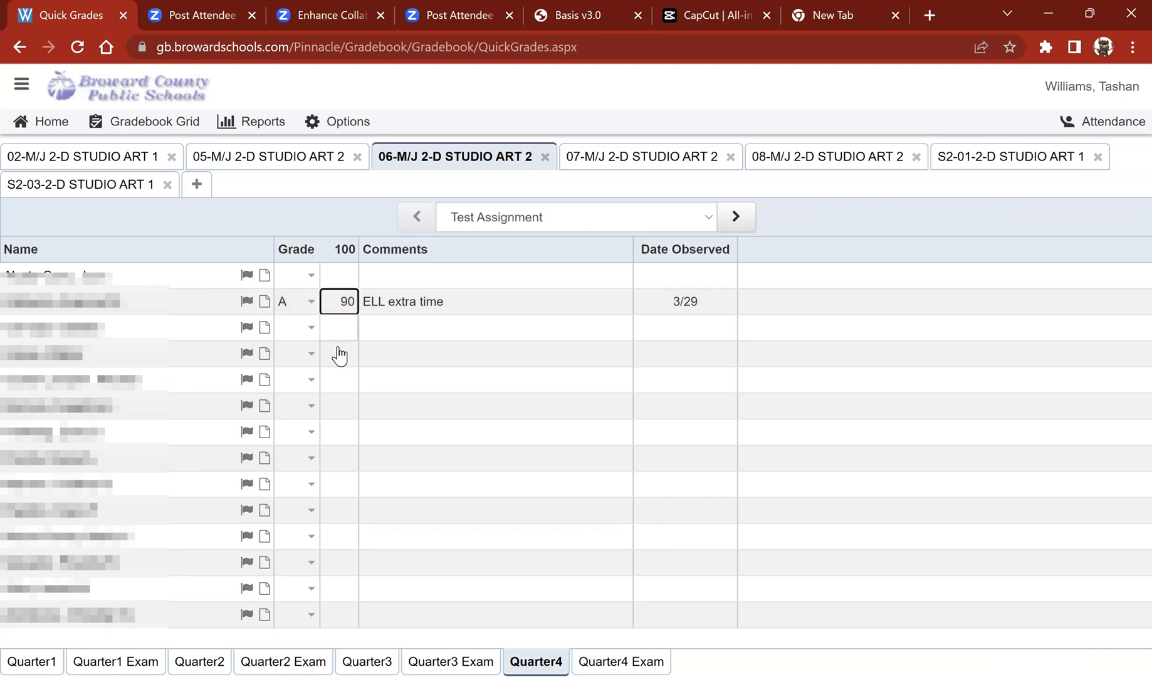
left_click(350, 326)
type("85")
key("Return")
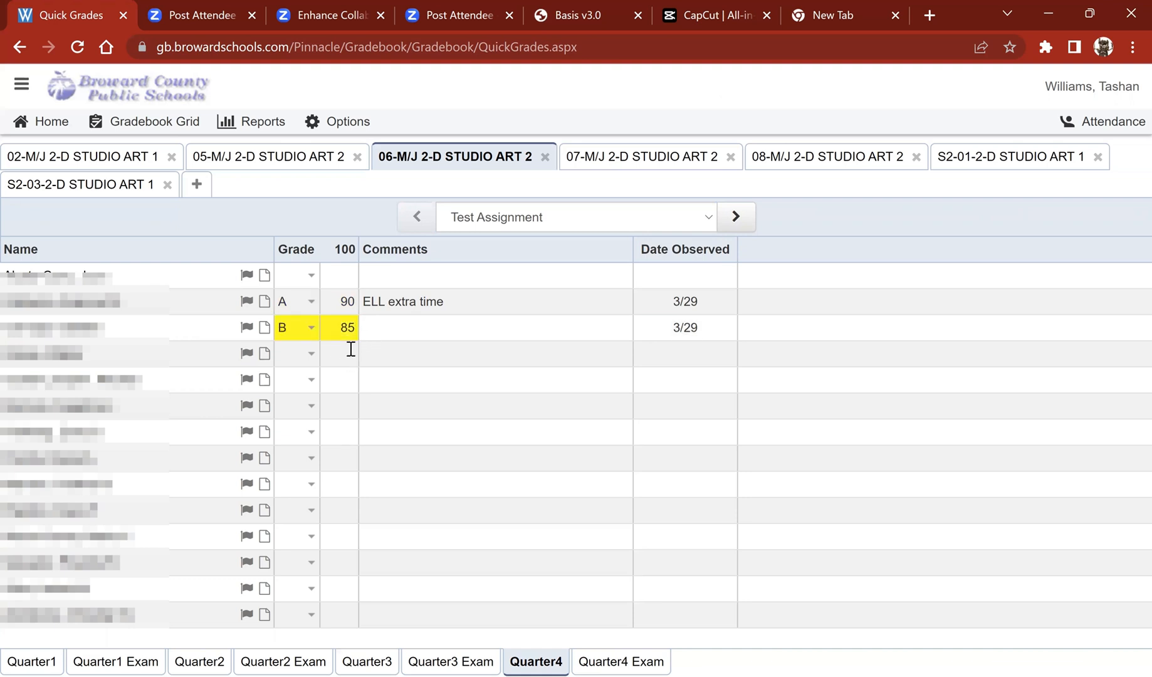